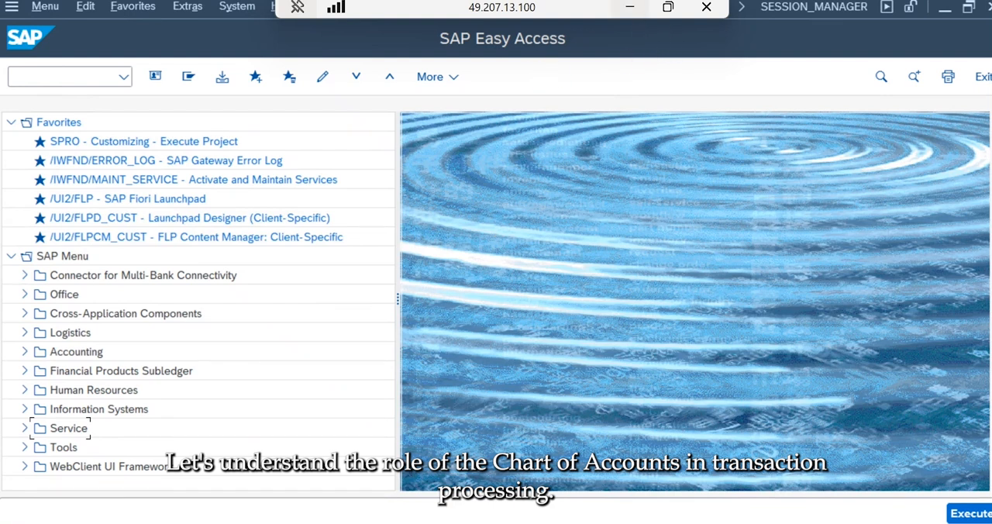
- Expand the menu tree through Accounting, Financial Accounting, General Ledger, Information System and General Ledger Reports down to Master Data
click(633, 9)
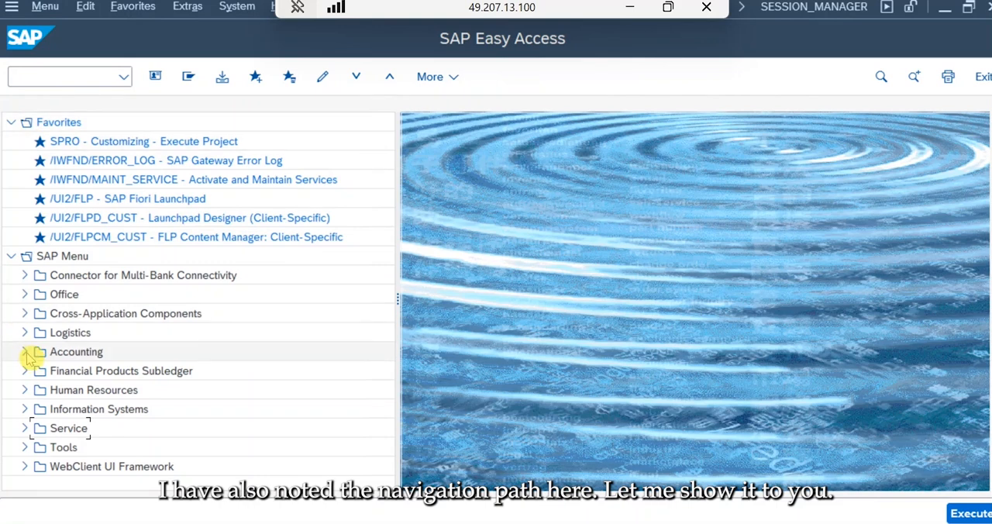
click(26, 353)
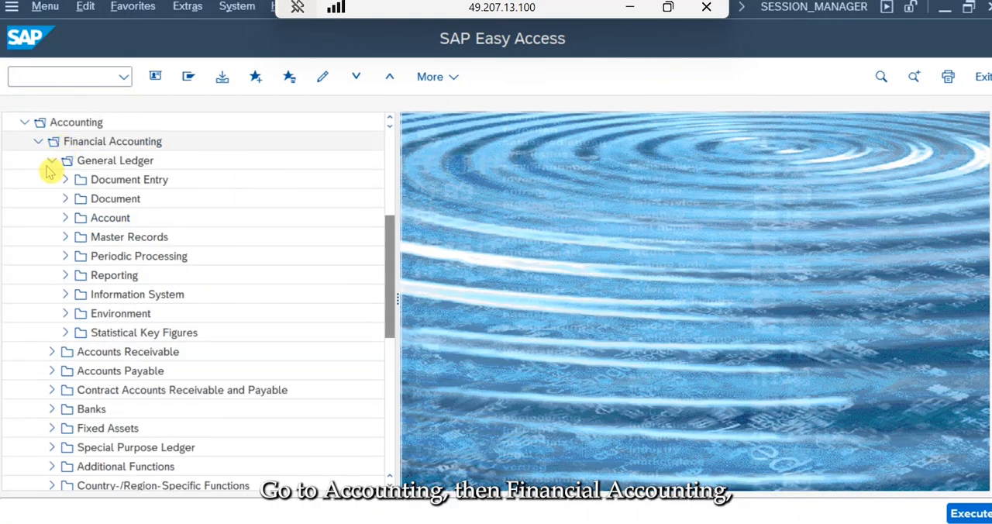
click(65, 295)
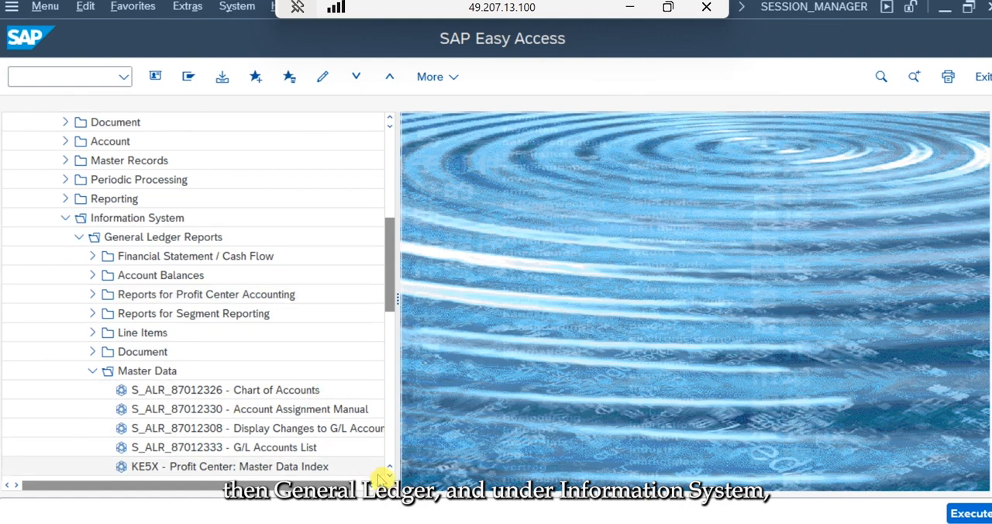
scroll(383, 474, down, 5)
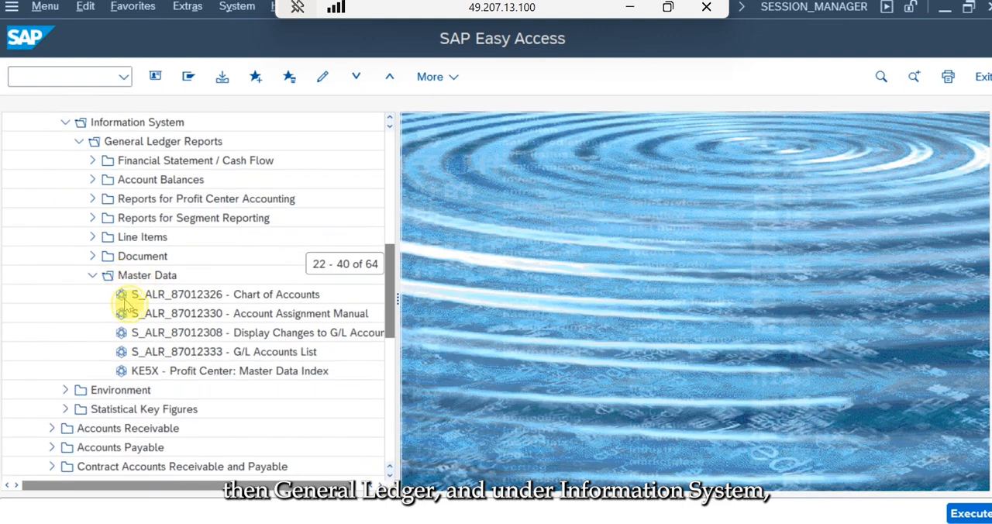
- Try to open the S_ALR_87012326 Chart of Accounts report under Master Data
click(240, 302)
click(216, 299)
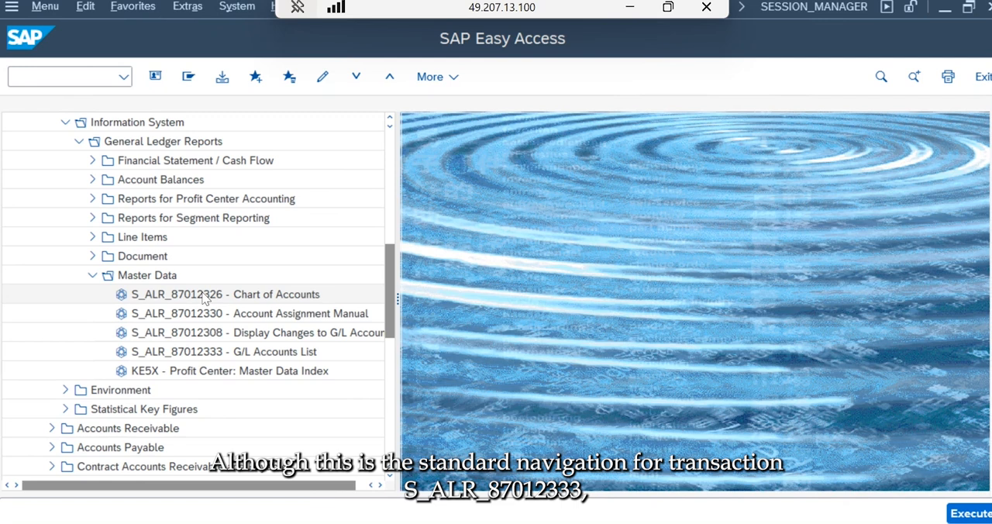
double_click(203, 299)
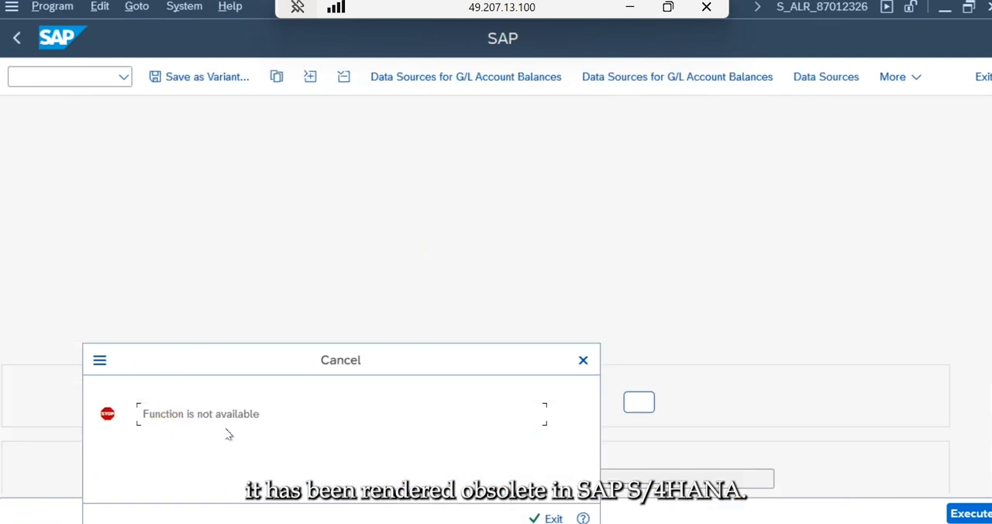
click(547, 517)
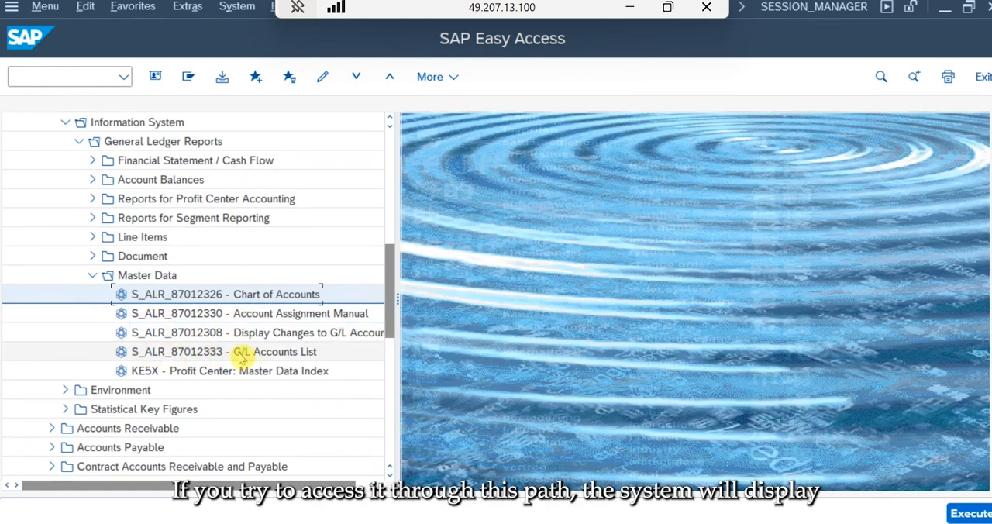
- Open the S_ALR_87012333 G/L Accounts List report under Master Data
click(243, 354)
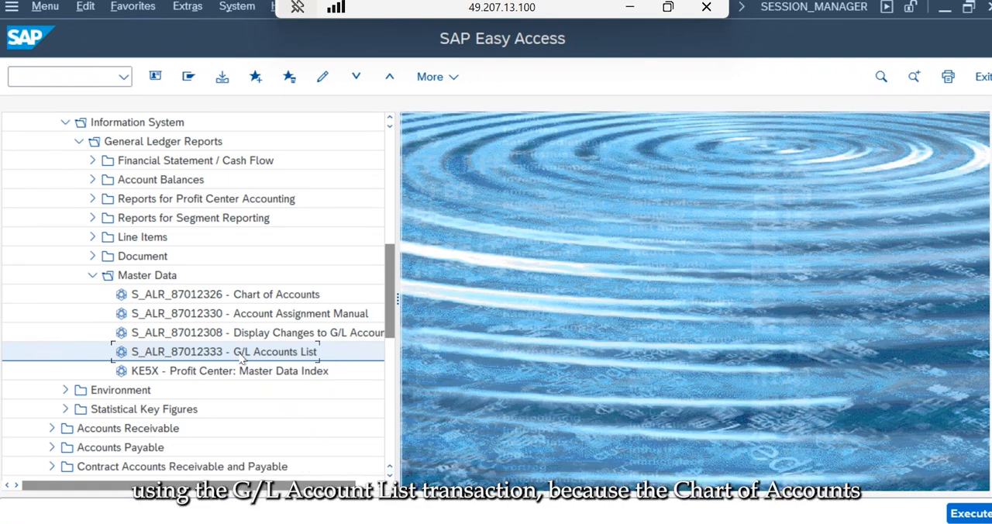
double_click(241, 355)
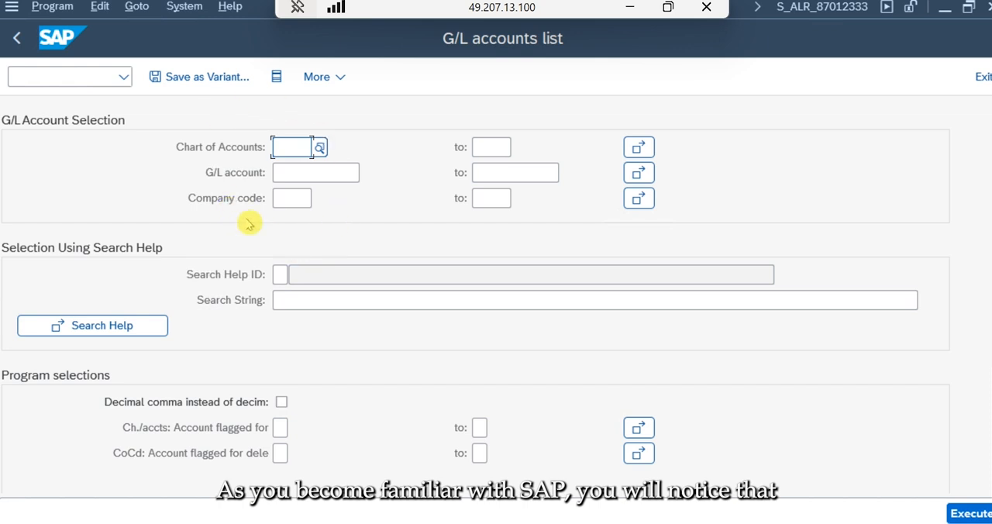
- Examine the chart of accounts, G/L account and company code fields in the G/L account selection
click(293, 198)
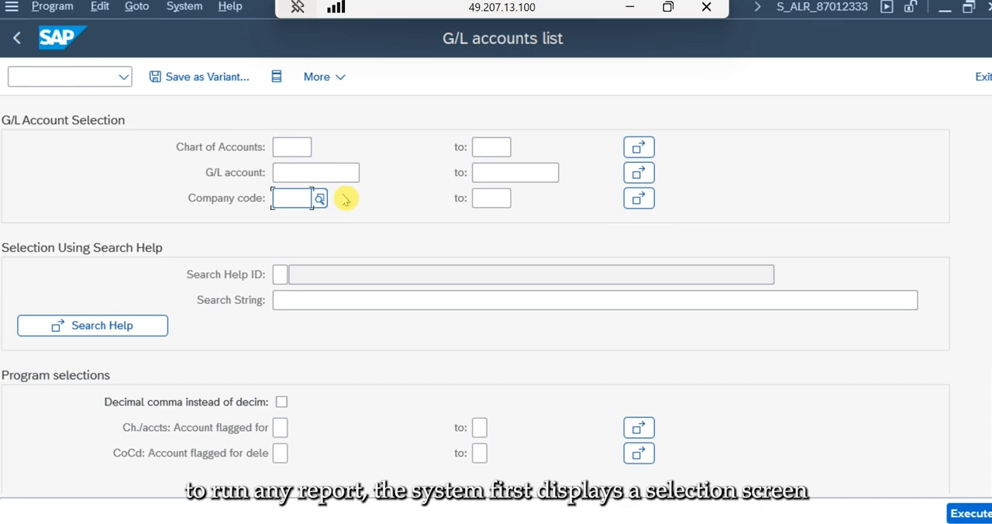
click(288, 147)
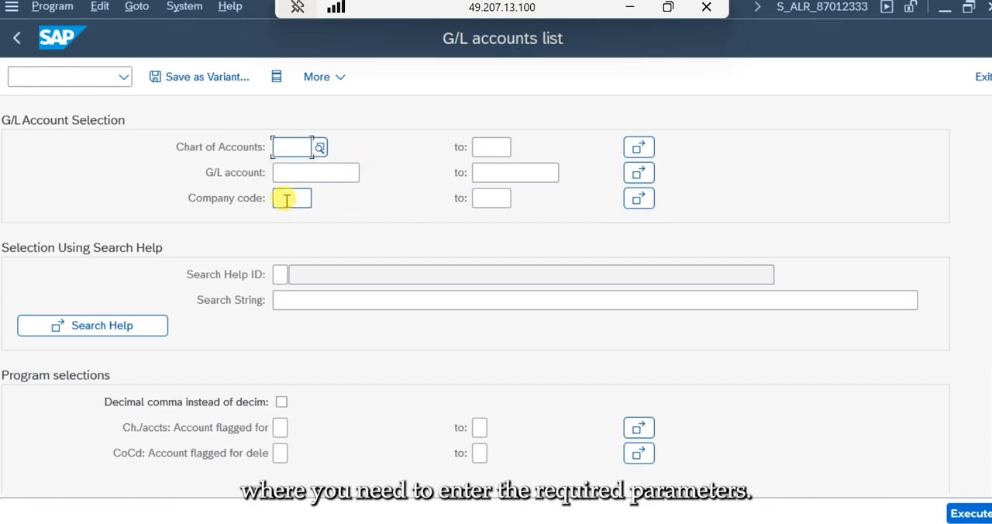
click(286, 201)
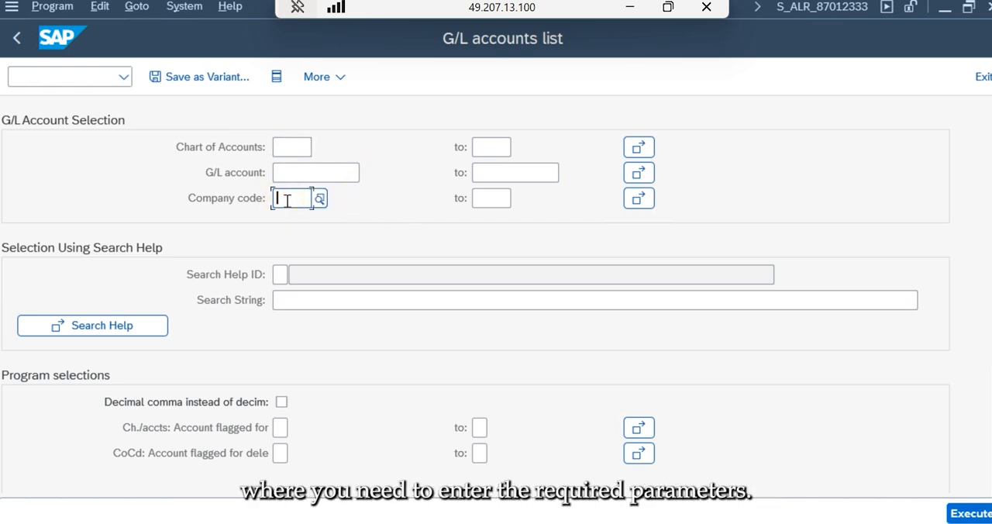
click(283, 149)
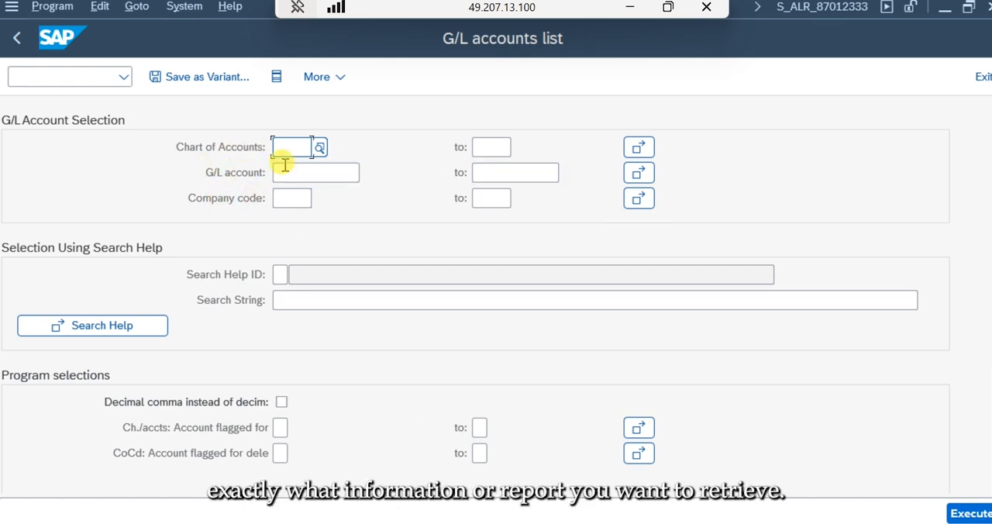
click(333, 172)
click(501, 171)
click(287, 147)
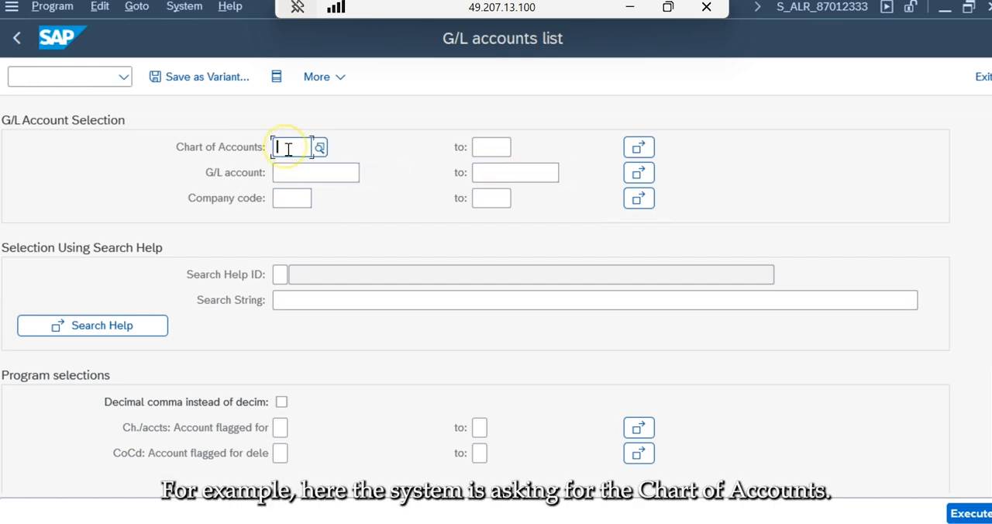
click(287, 198)
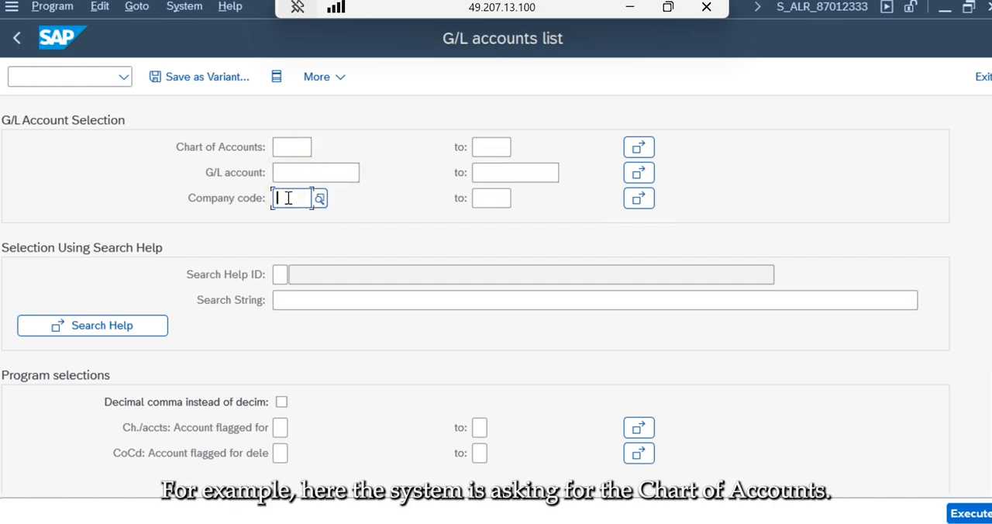
click(288, 148)
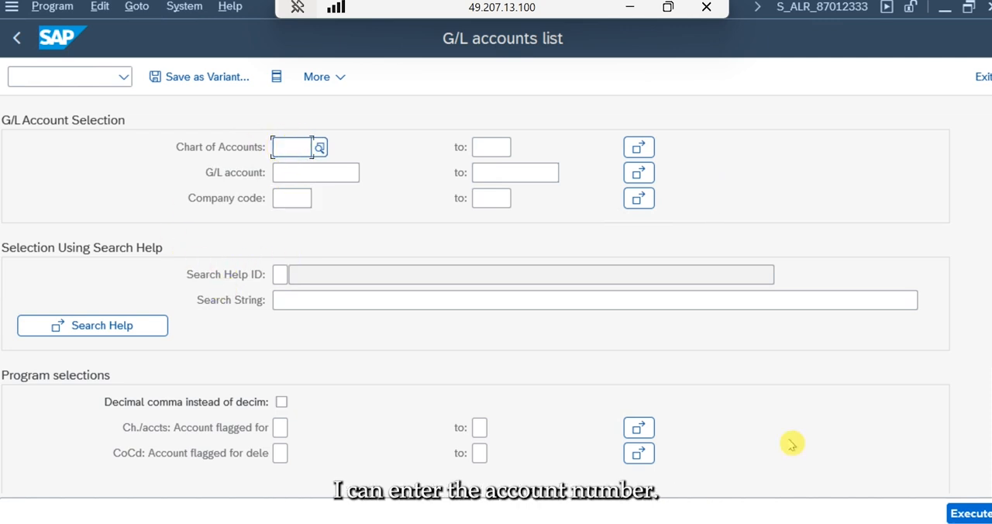
- Browse the list of available charts of accounts without choosing one
click(320, 148)
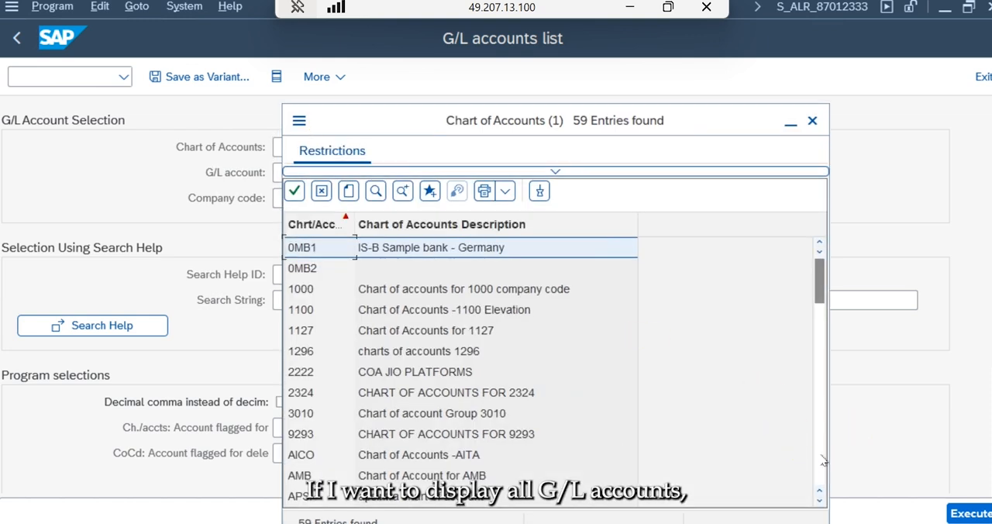
click(322, 190)
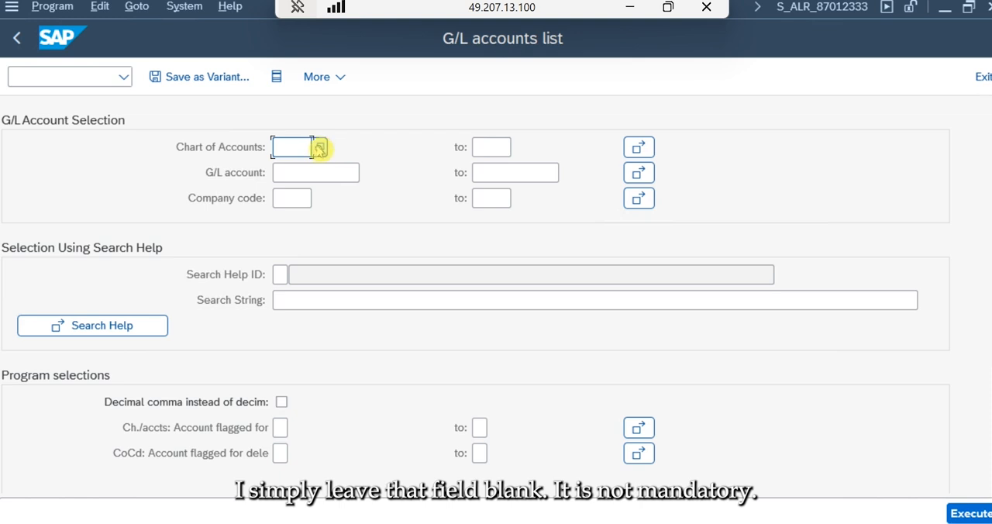
click(320, 148)
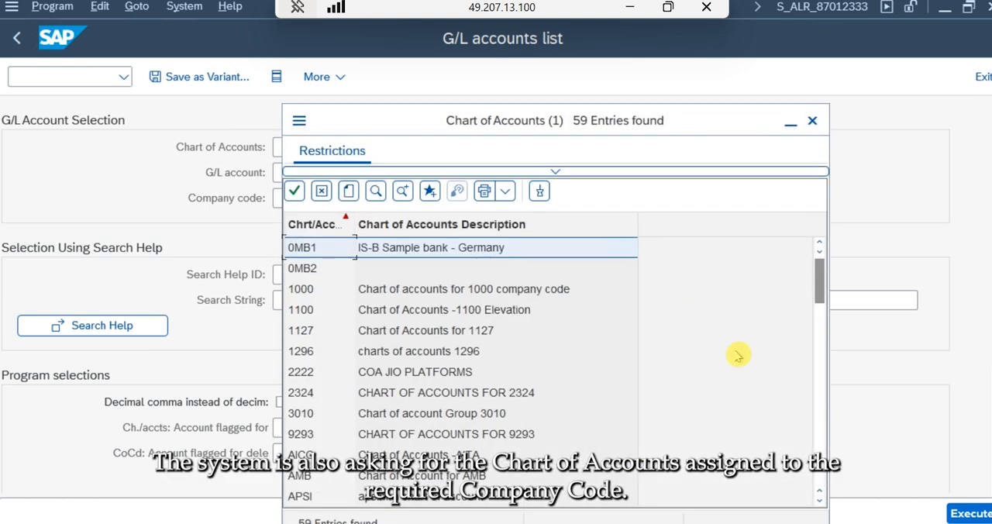
click(820, 465)
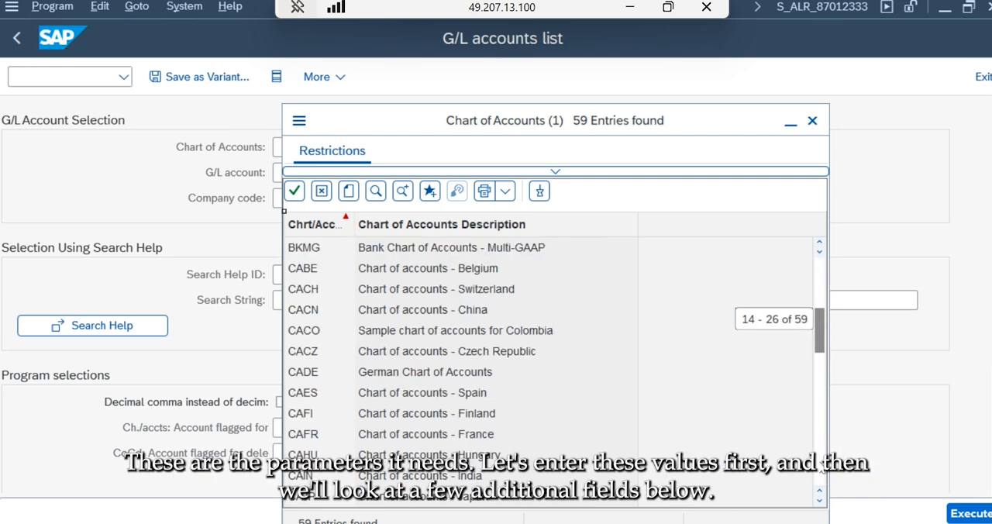
click(820, 465)
click(820, 467)
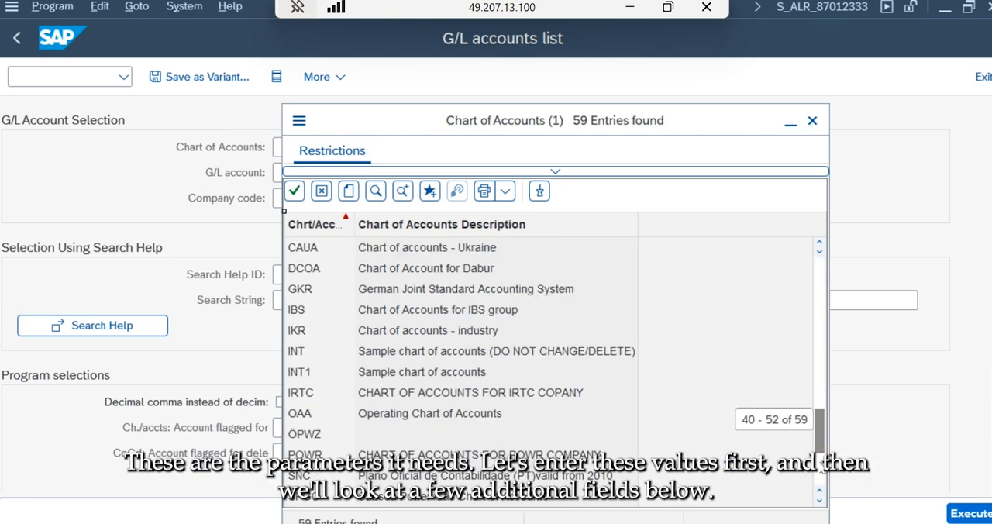
click(322, 191)
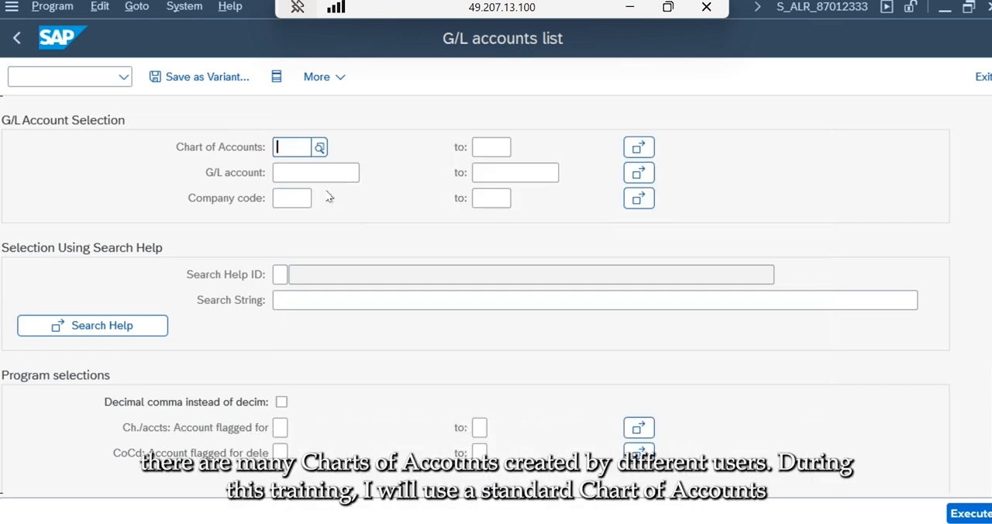
- Choose INT, the sample chart of accounts, from the value list as the report's chart of accounts
click(321, 146)
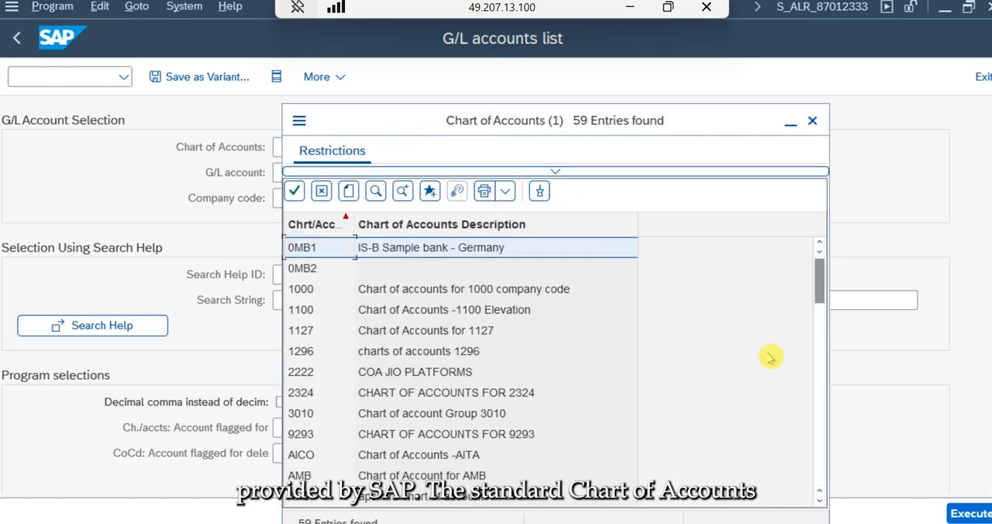
click(823, 464)
click(823, 465)
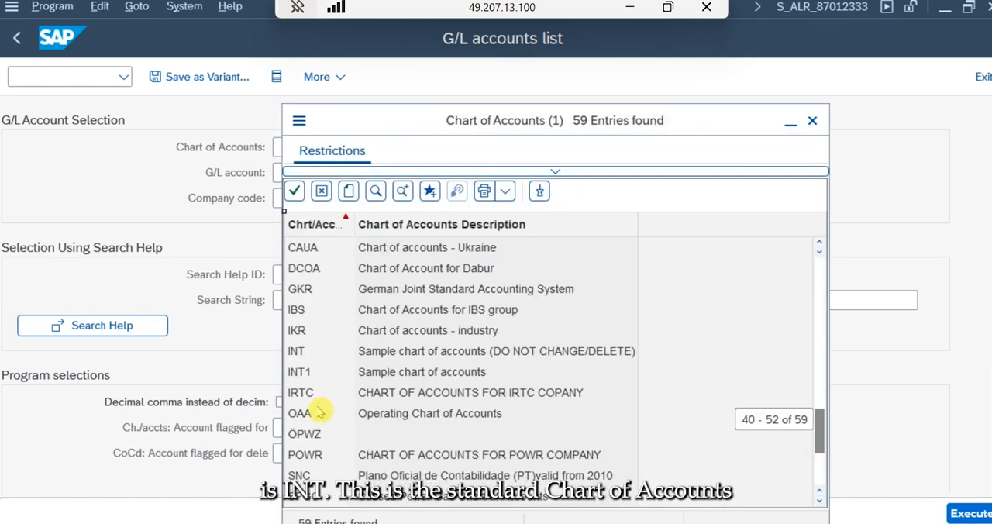
click(376, 354)
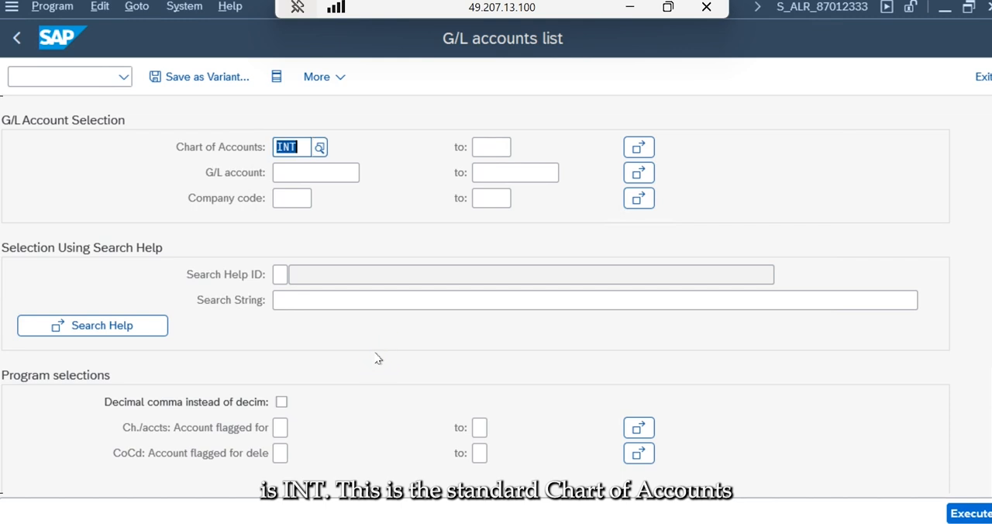
- Set the company code to QA13 and review the program selections and output format options
click(282, 199)
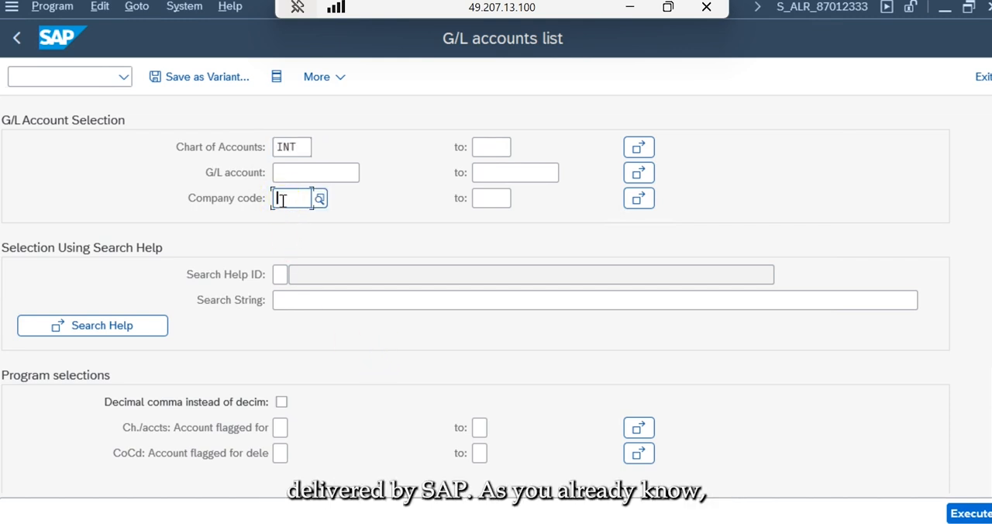
text(QA13)
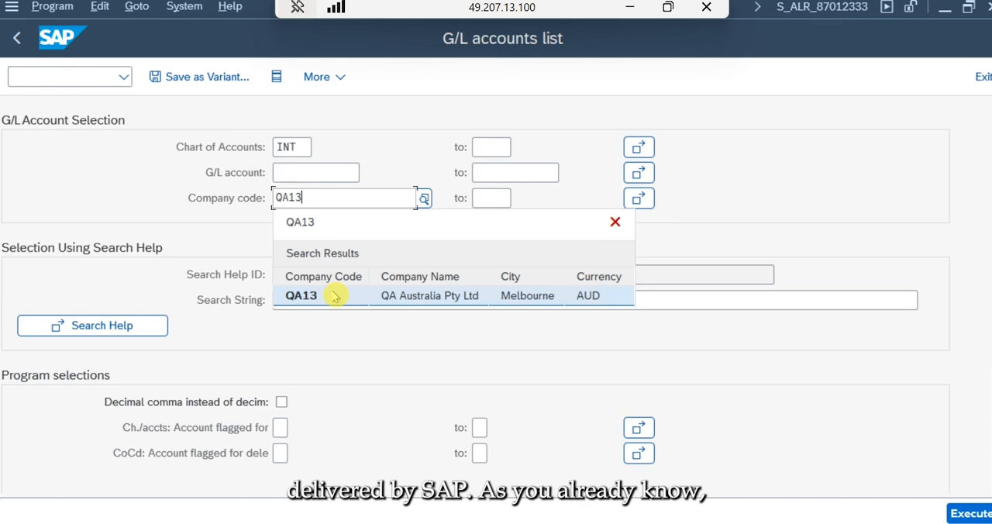
click(328, 297)
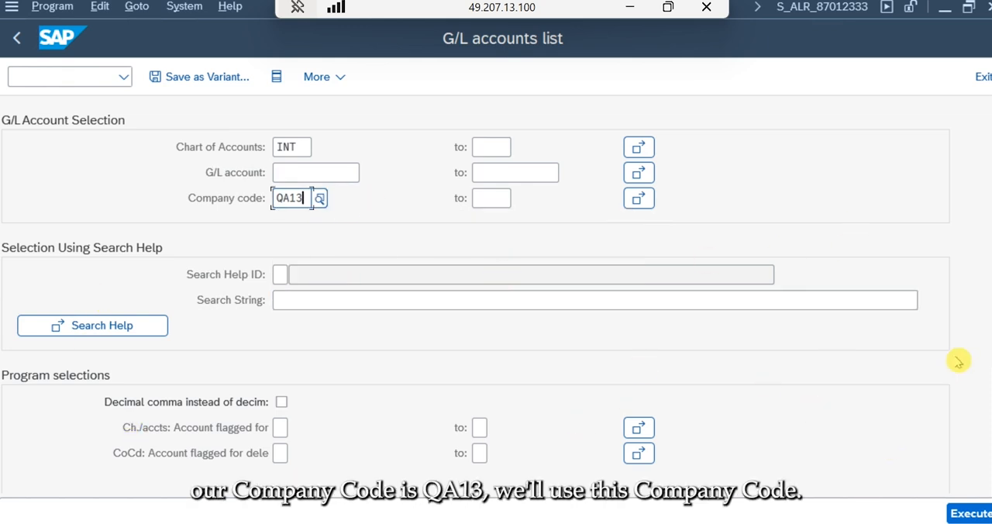
scroll(497, 311, down, 5)
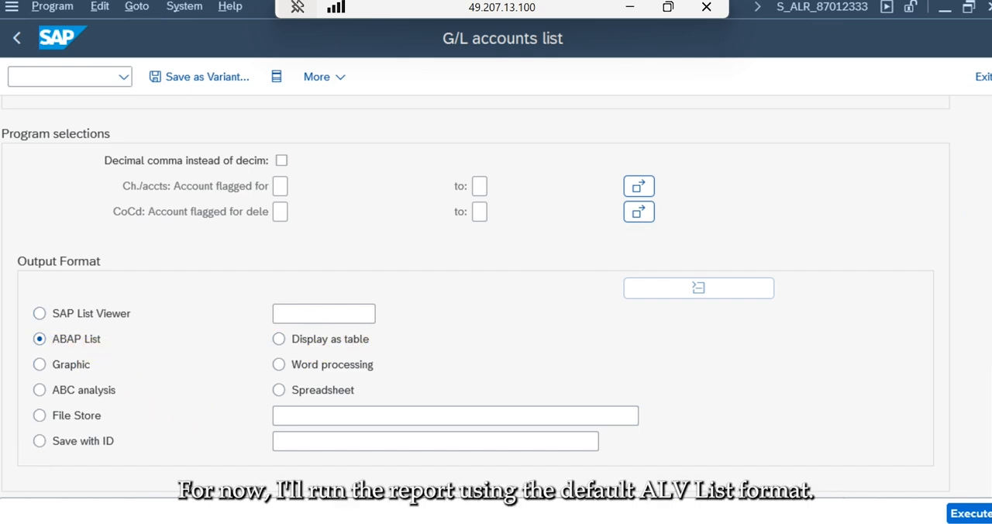
scroll(555, 242, up, 5)
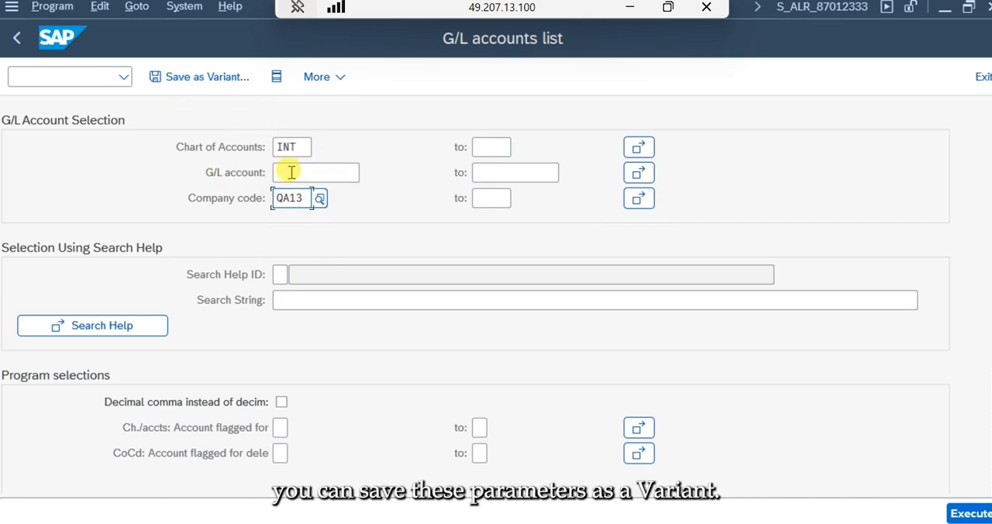
- Save the report selections as variant GLLIST_EUT with the description "GL List - End User Training"
click(191, 86)
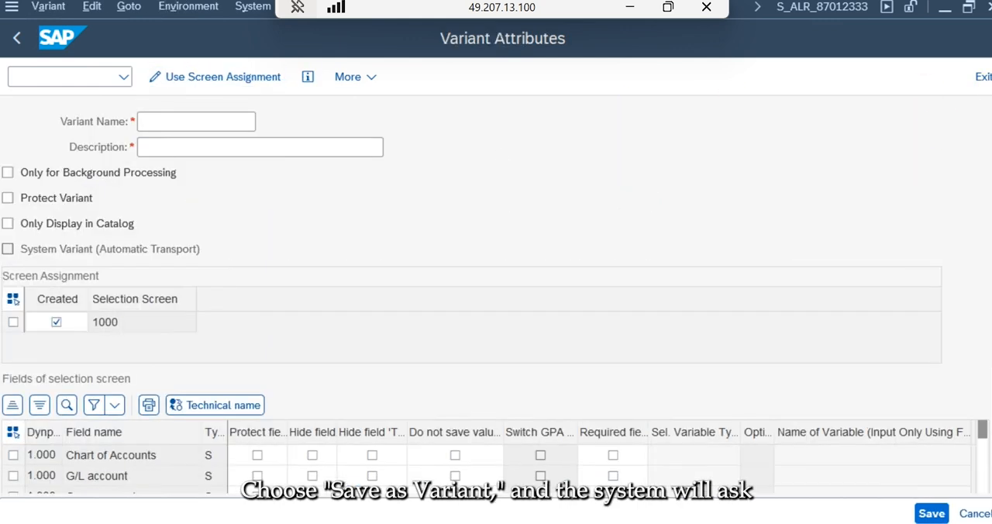
click(196, 118)
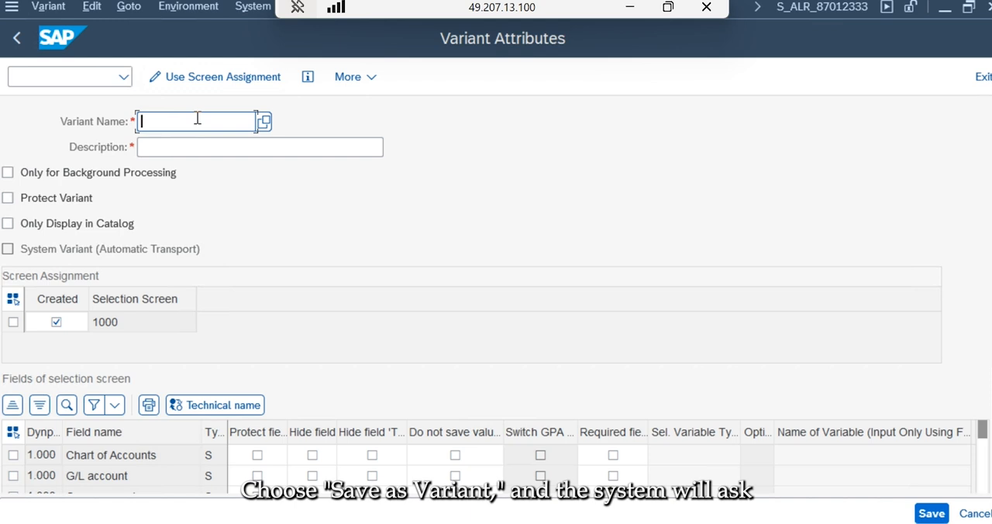
text(G)
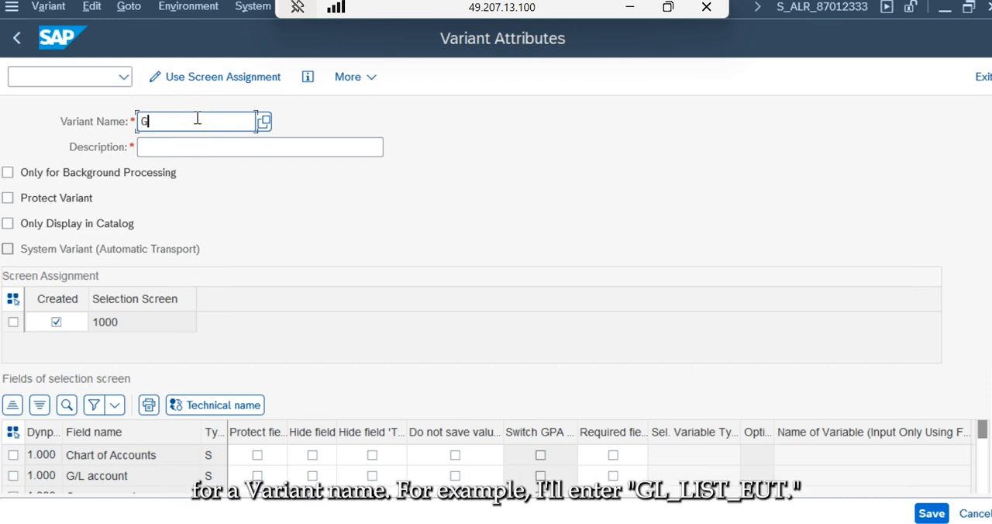
text(LLIST_EUT)
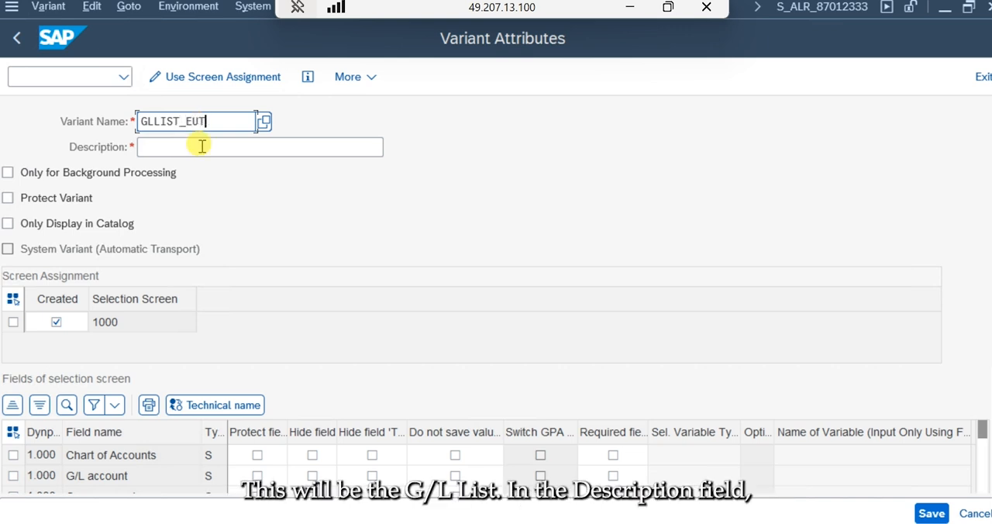
click(202, 145)
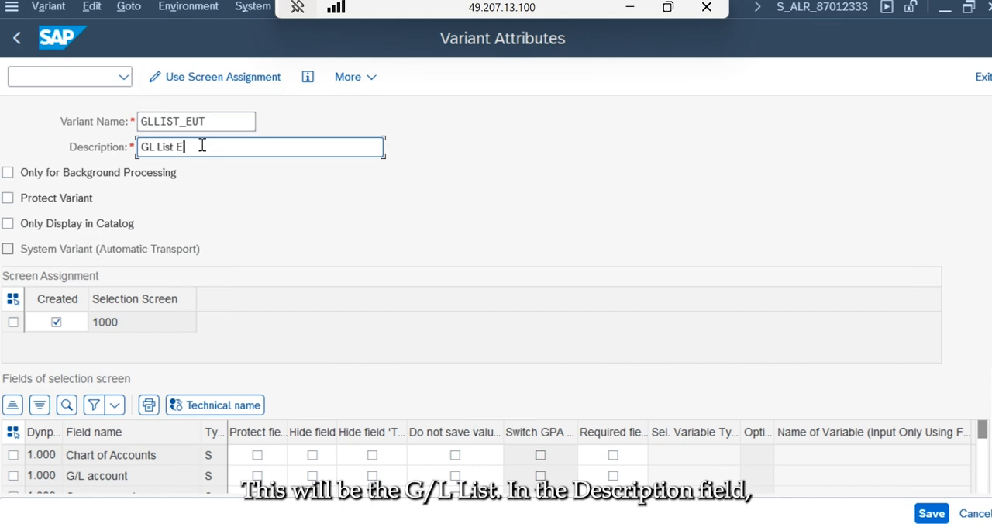
key(BackSpace)
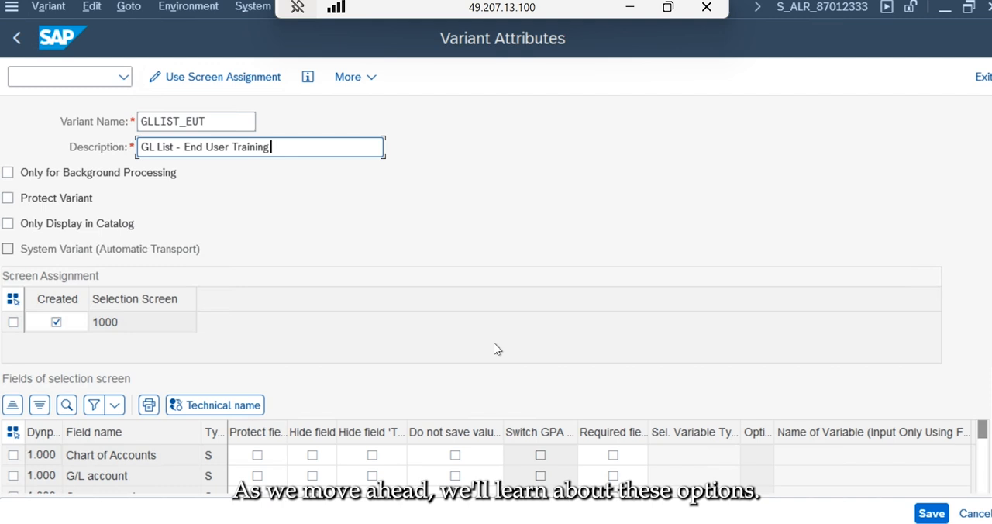
click(932, 513)
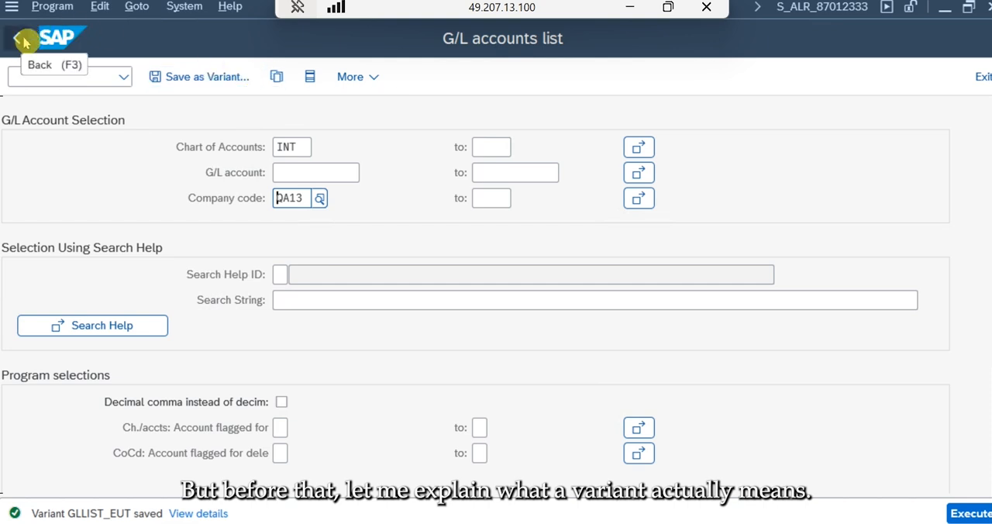
- Reopen the G/L accounts list report and run it with the saved variant GLLIST_EUT
drag(305, 199, 143, 209)
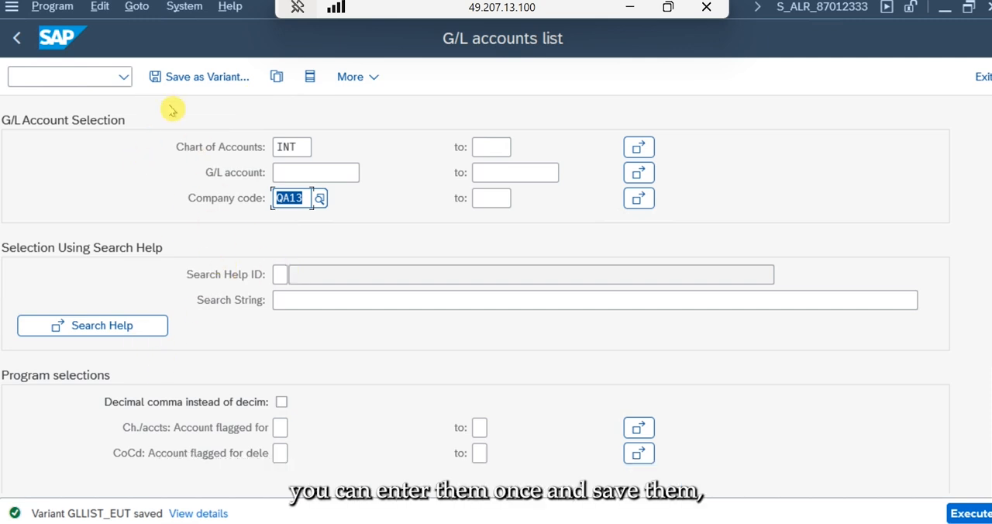
click(14, 39)
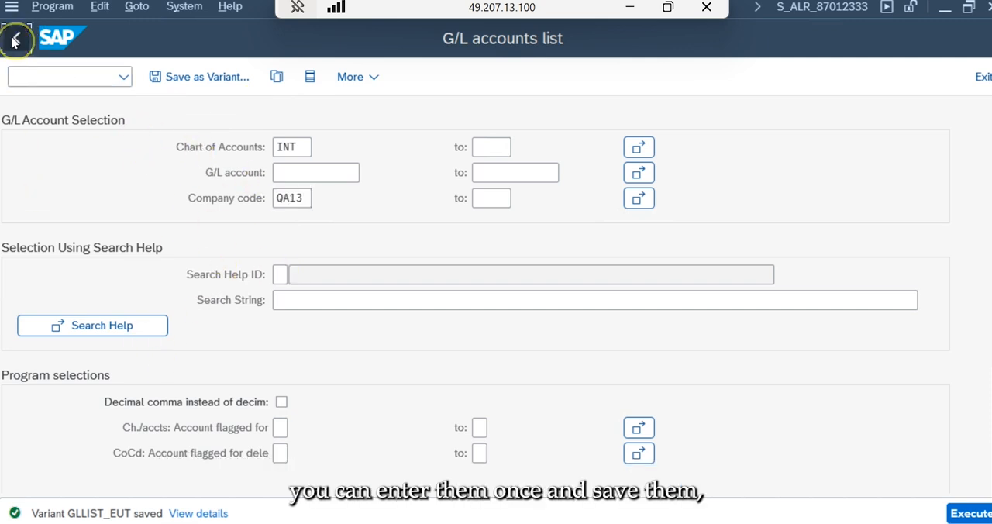
double_click(246, 353)
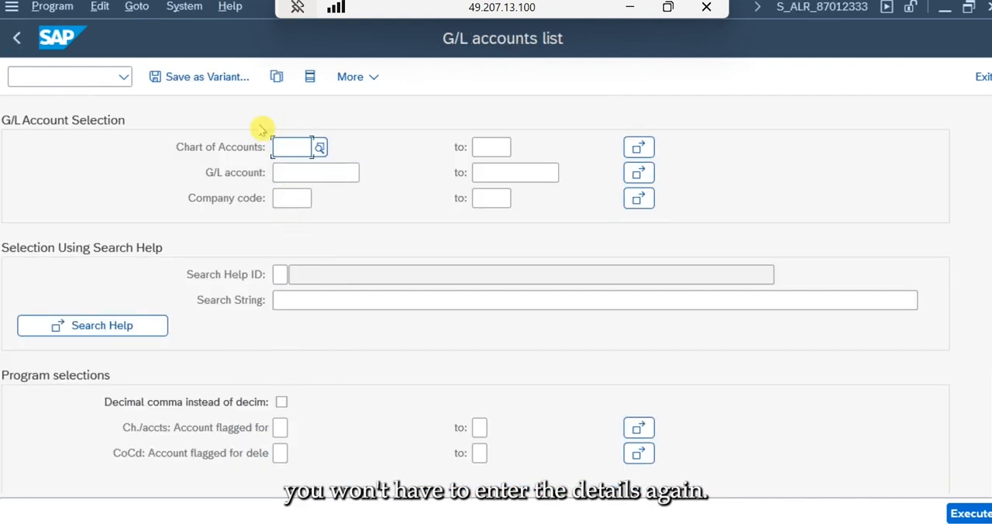
click(276, 77)
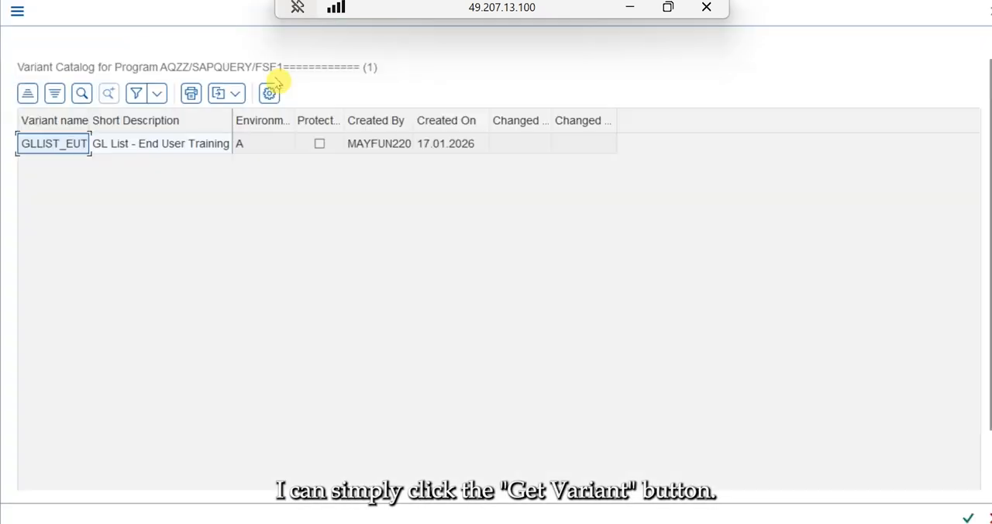
double_click(62, 147)
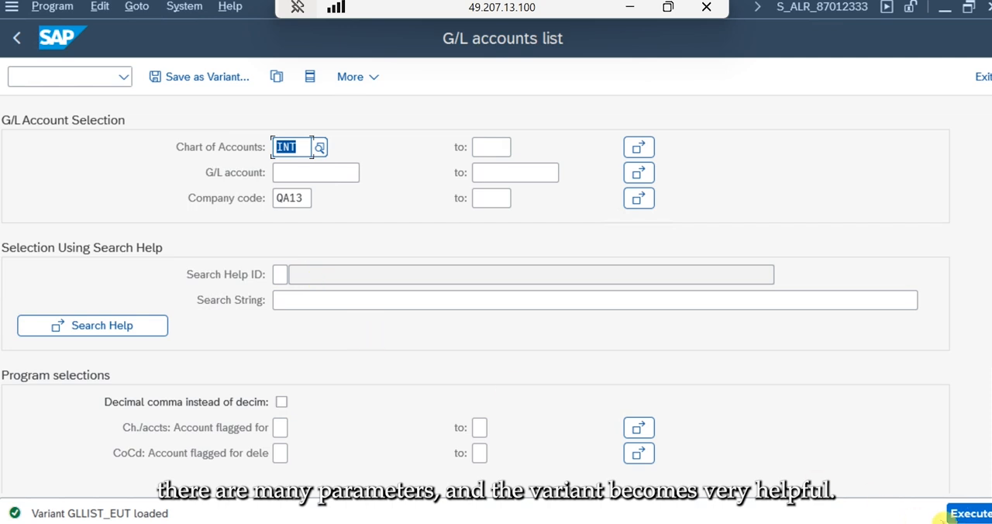
click(969, 513)
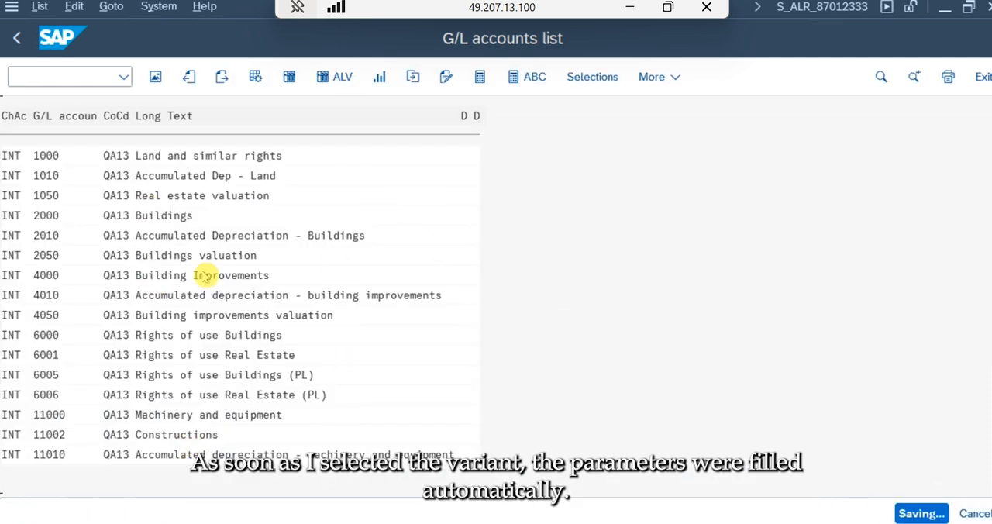
- Examine the G/L accounts in the report output through to the end of the list and return to its beginning
scroll(241, 302, down, 20)
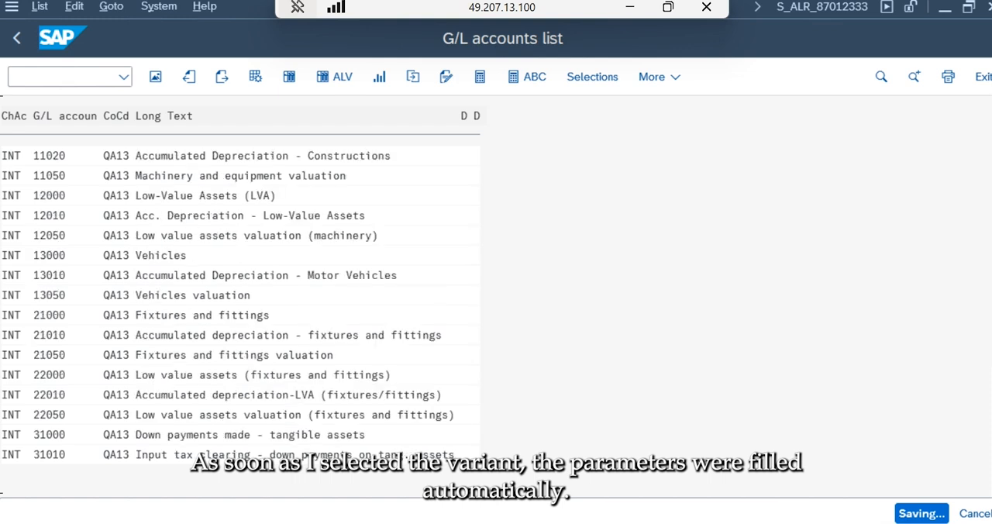
scroll(241, 302, down, 5)
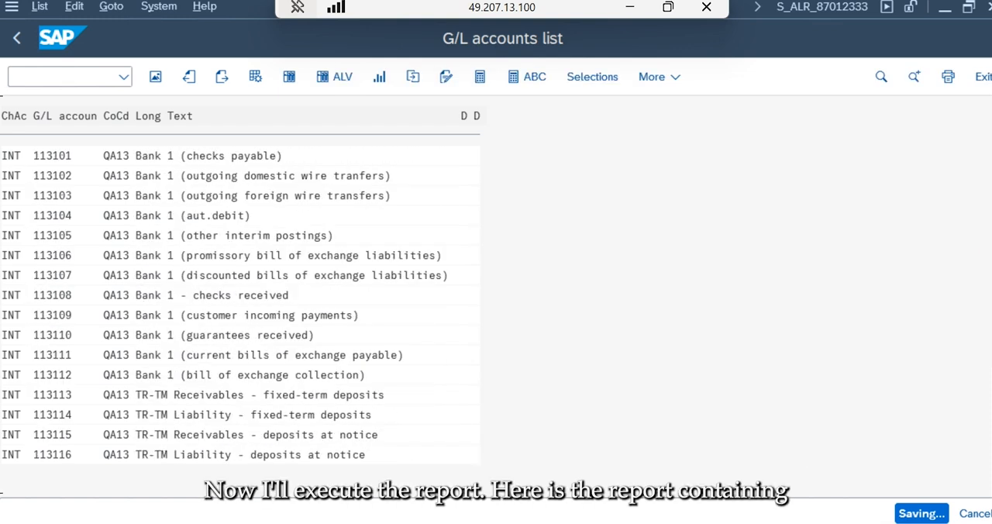
scroll(230, 295, down, 15)
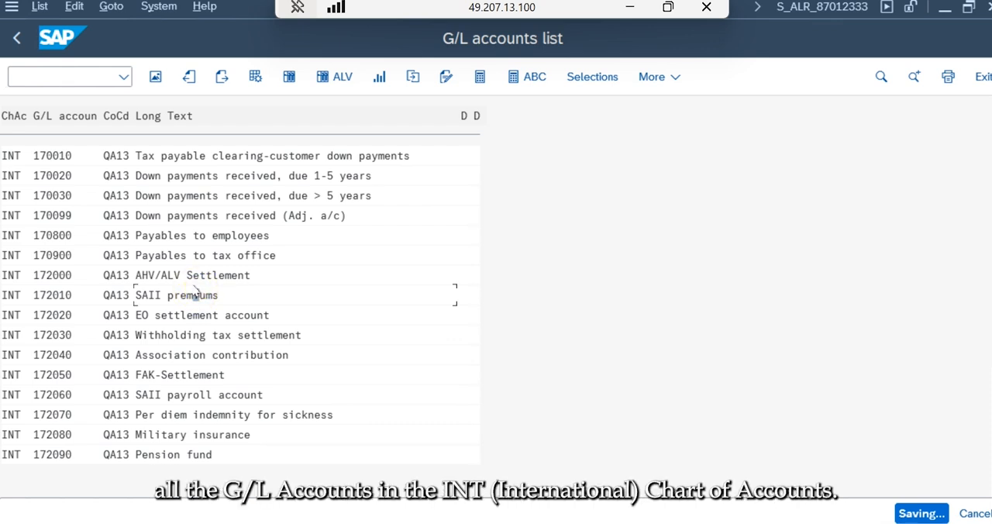
scroll(188, 302, down, 20)
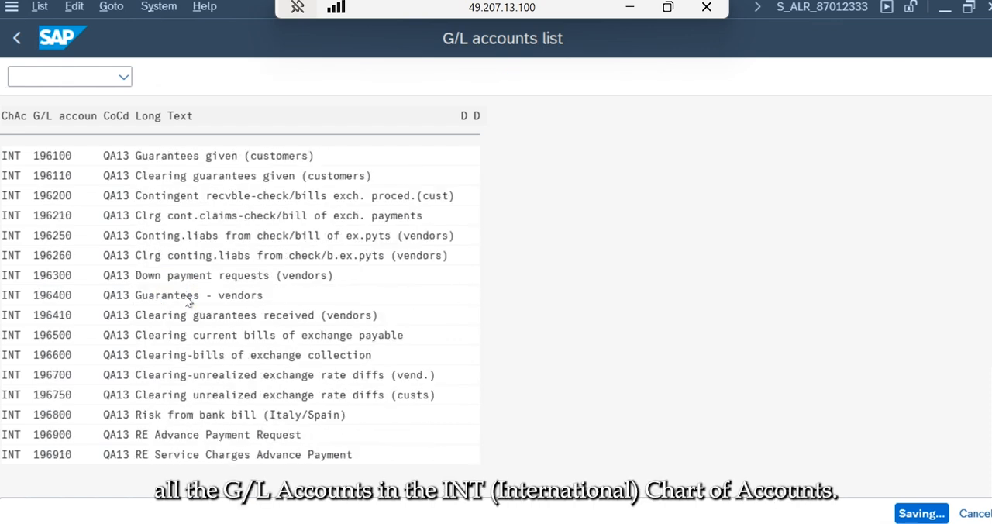
scroll(189, 302, down, 20)
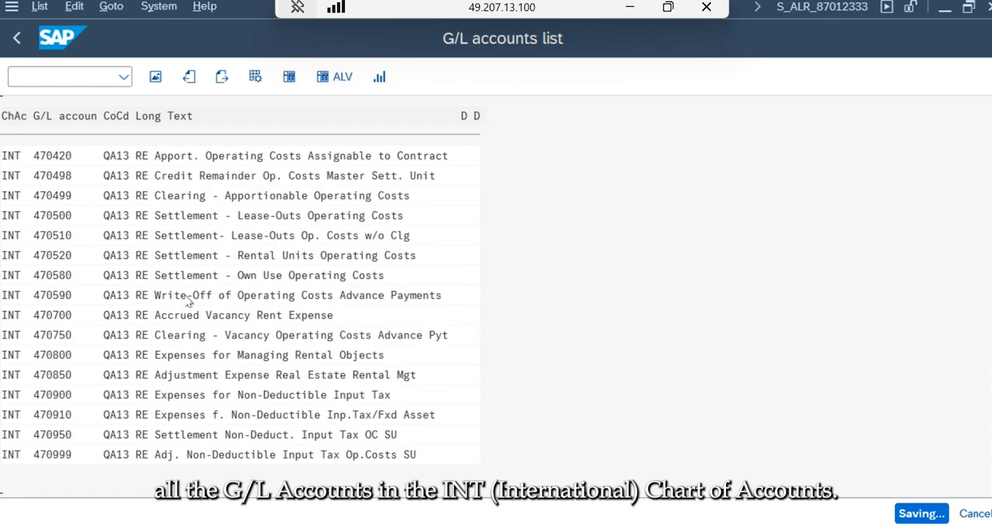
scroll(188, 302, down, 15)
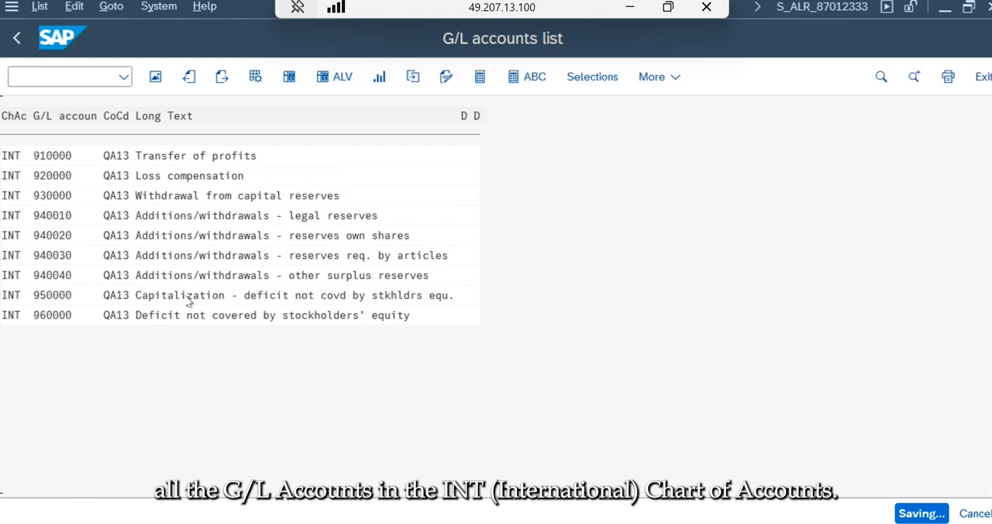
scroll(188, 303, up, 20)
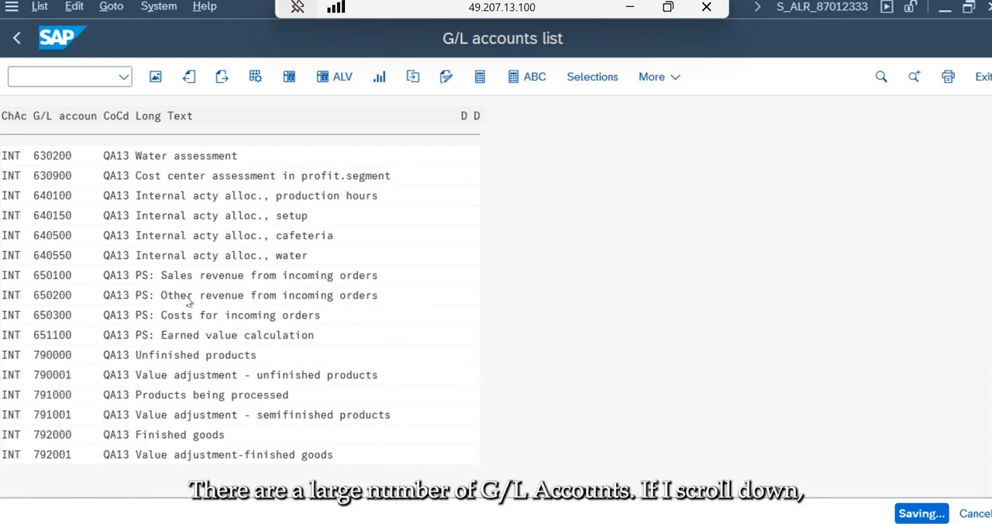
scroll(188, 302, up, 20)
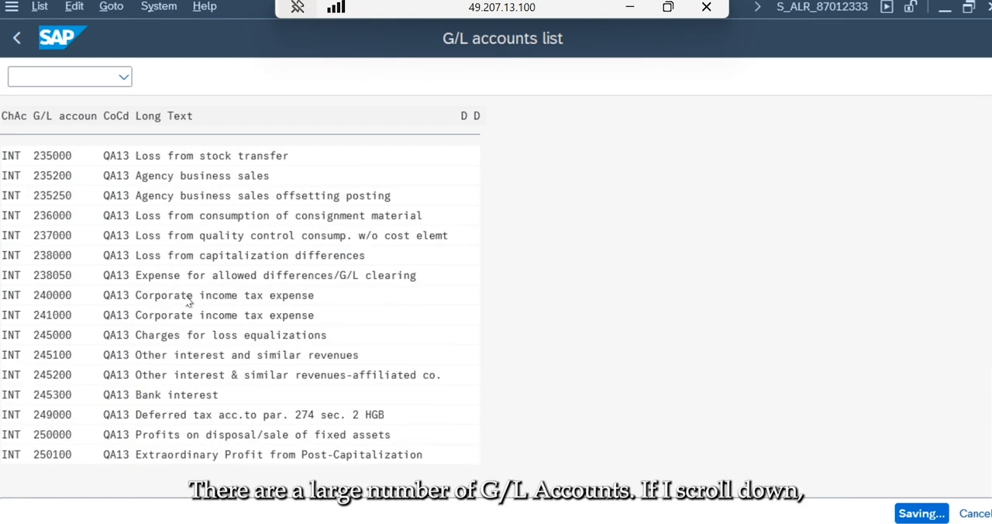
scroll(188, 302, up, 20)
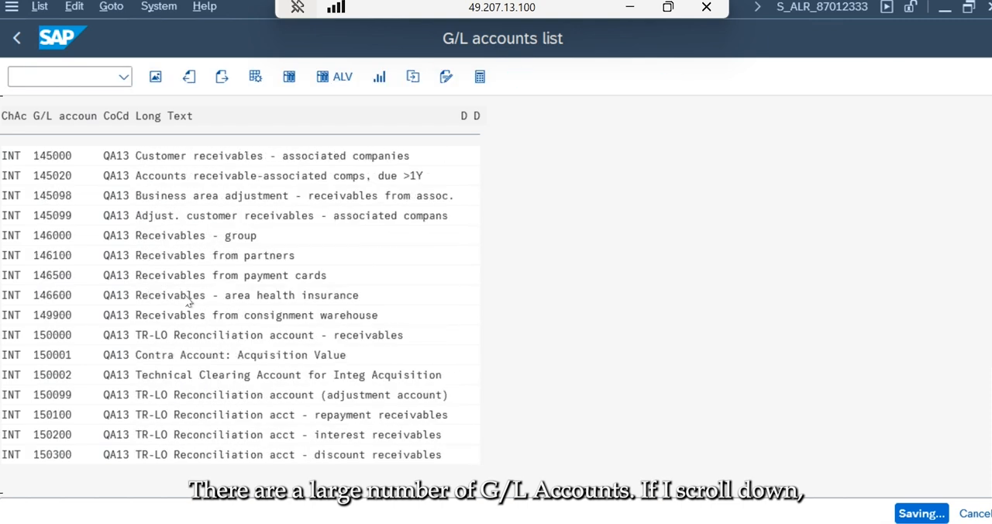
scroll(189, 302, up, 10)
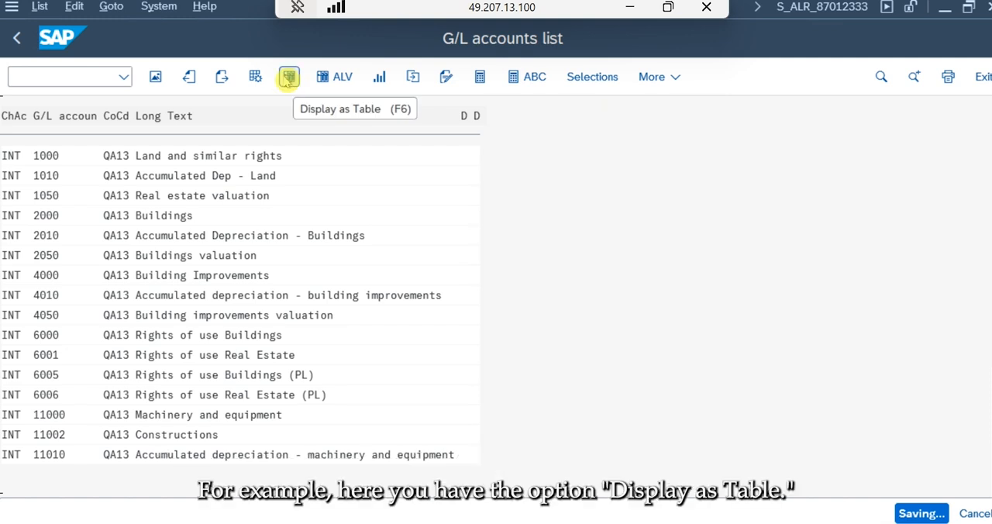
- Check the report's list overview and display the output in the SAP List Viewer
click(155, 78)
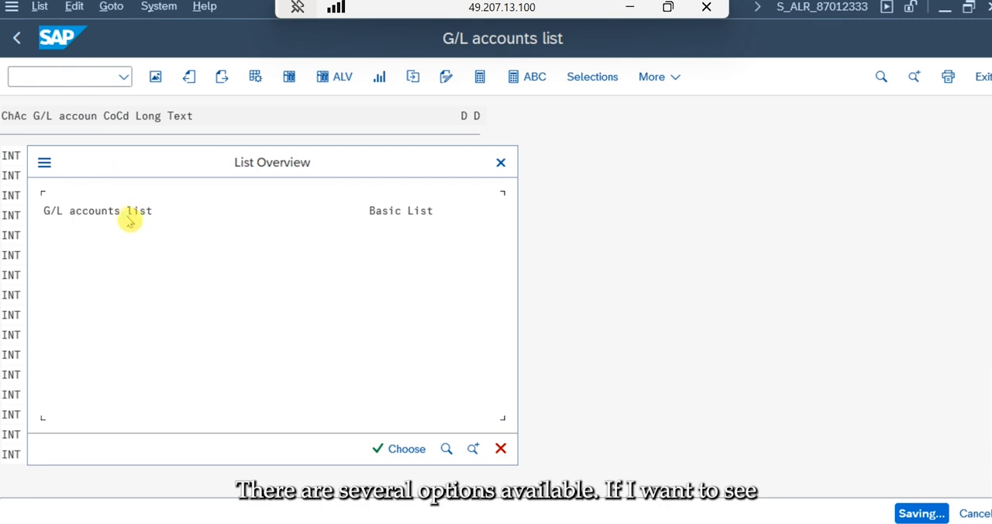
double_click(128, 217)
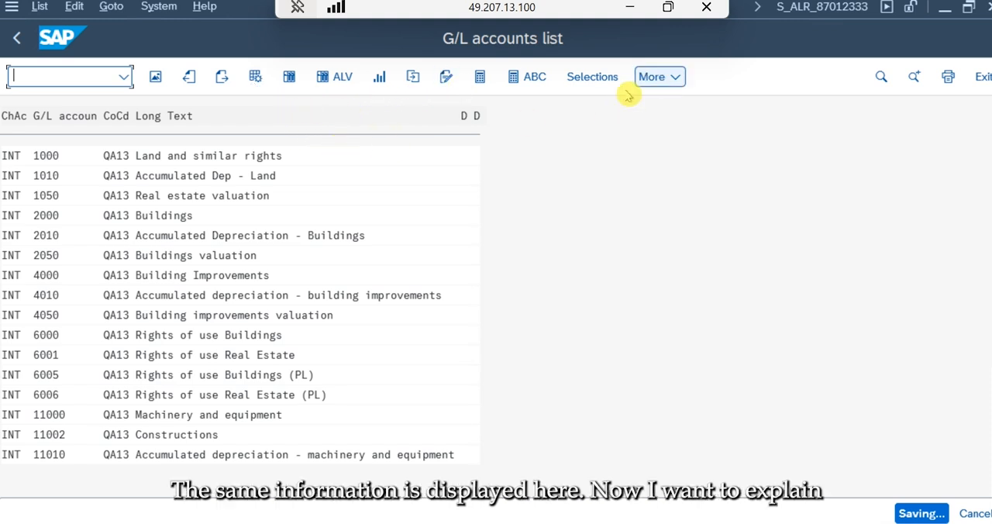
click(329, 77)
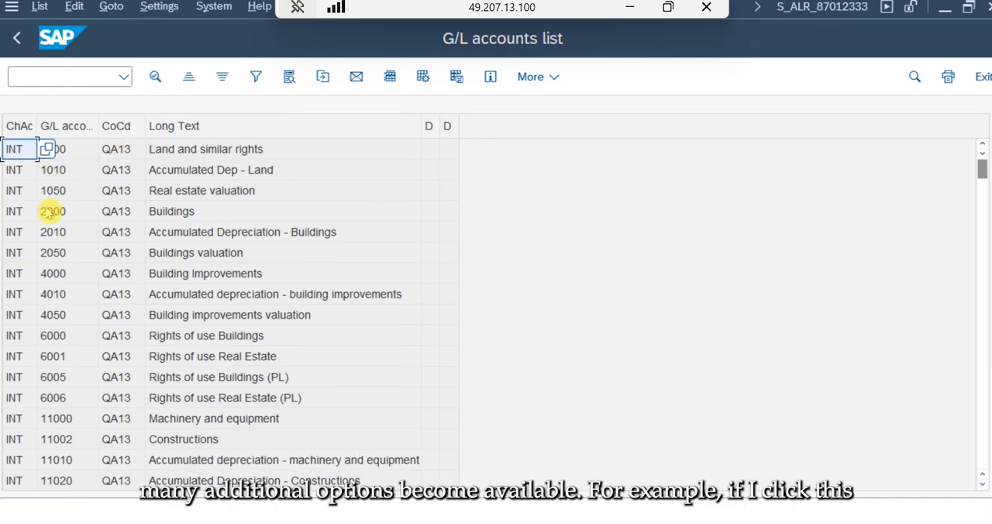
- View the details of G/L account 2000, Buildings, and close them
click(48, 214)
click(154, 77)
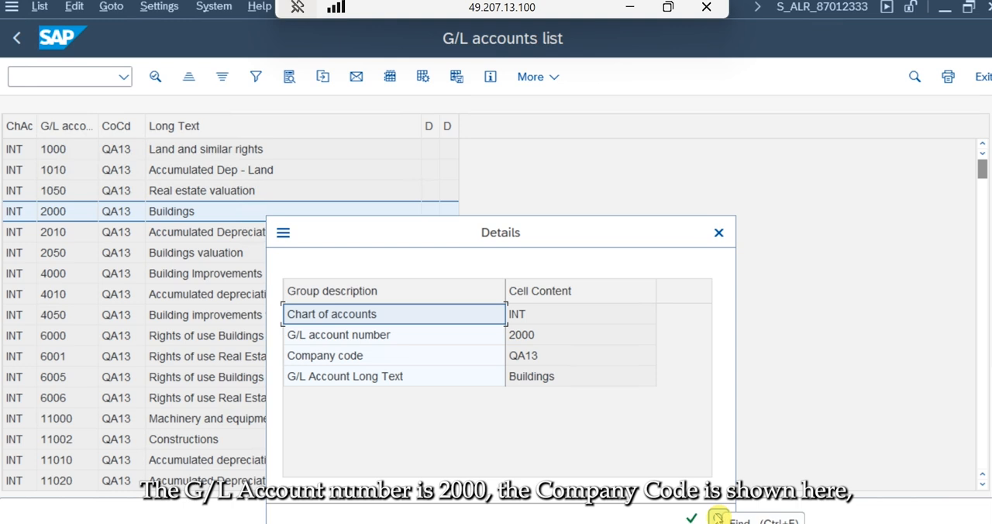
click(693, 517)
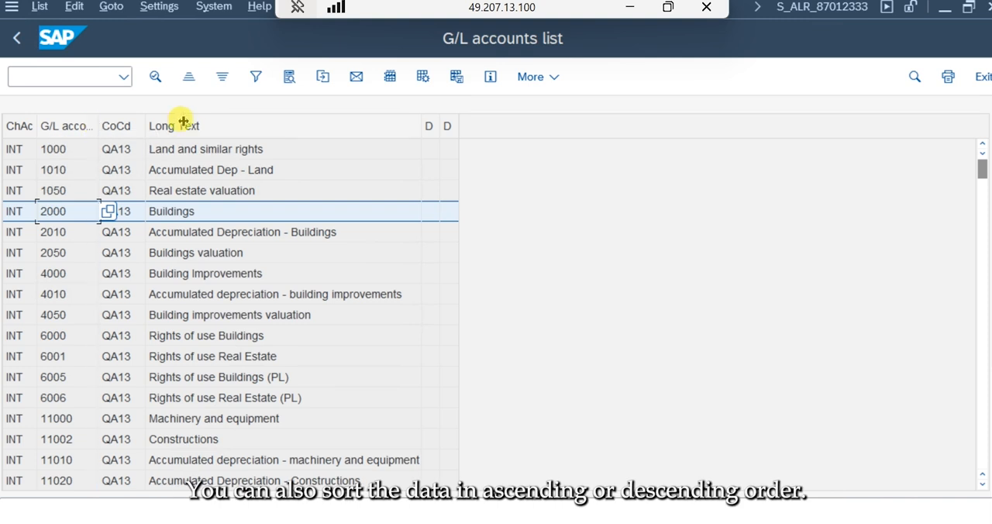
- Sort the list by the G/L account column in descending order
click(80, 130)
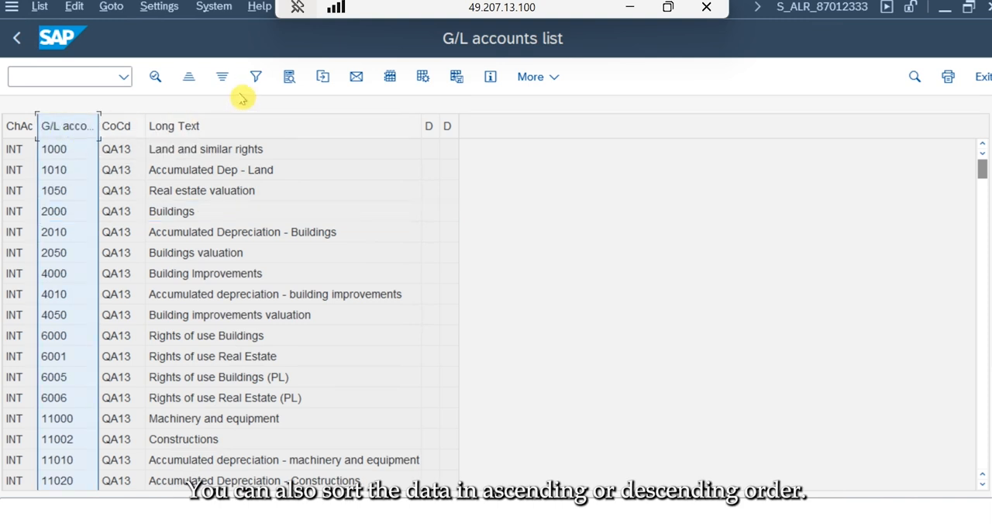
click(222, 78)
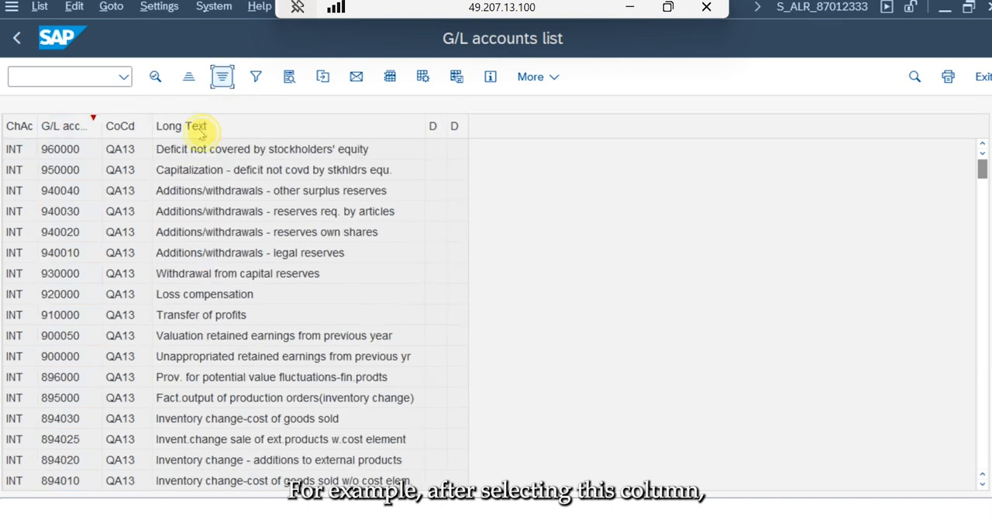
click(194, 149)
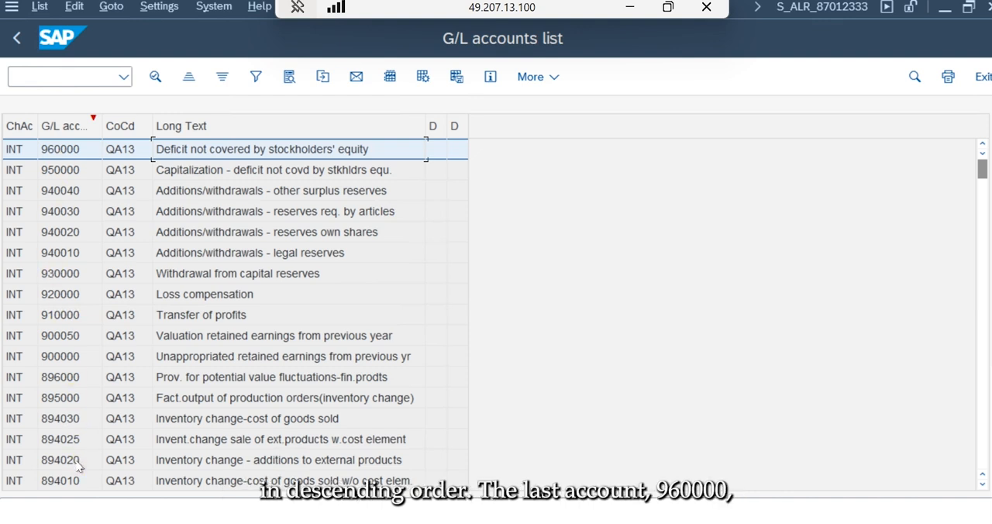
- Sort the list by G/L account in ascending order and view the available filter criteria without setting a filter
click(67, 126)
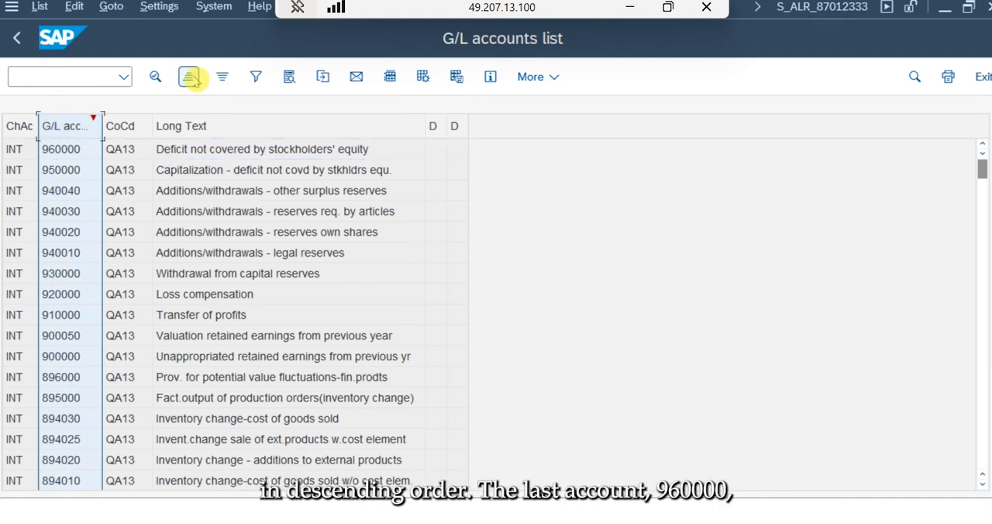
click(190, 76)
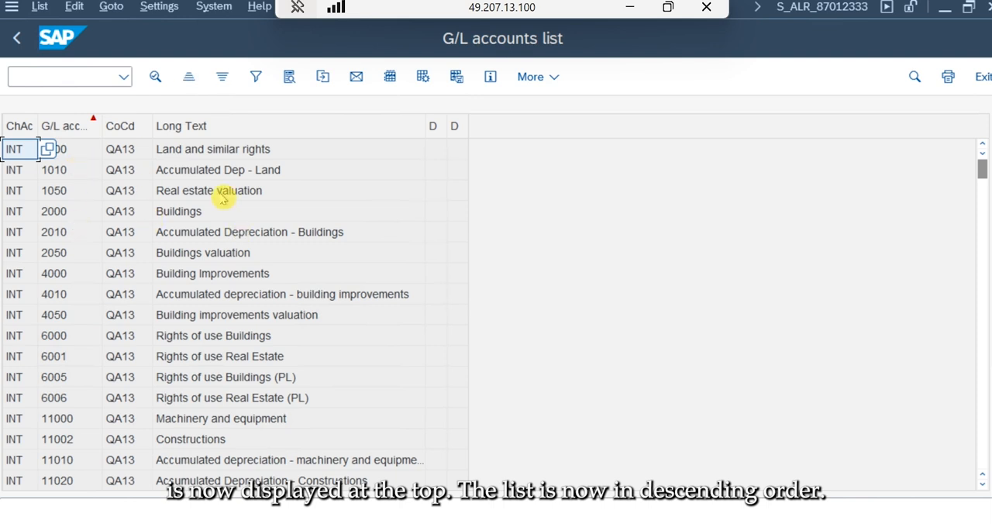
click(257, 76)
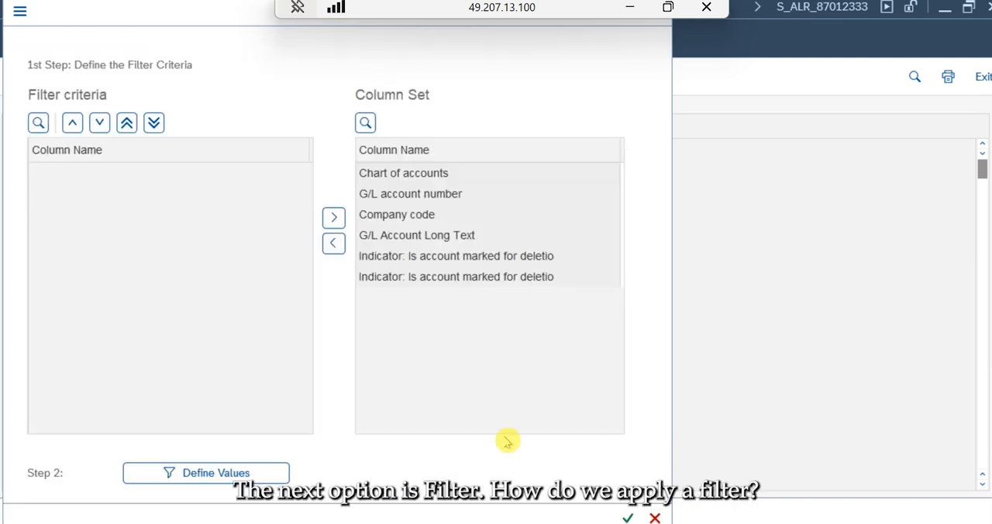
click(655, 517)
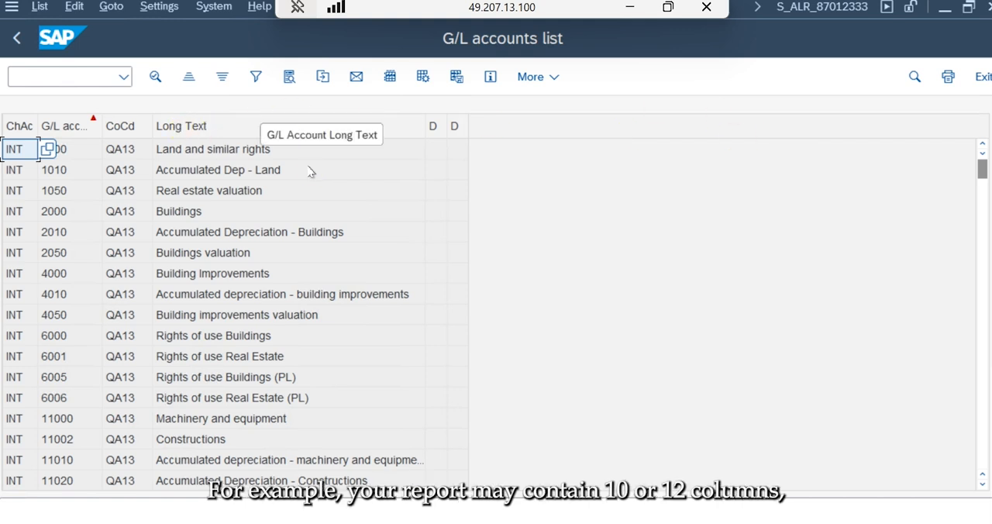
- Hide the Chart of accounts column in the list's layout settings
click(390, 77)
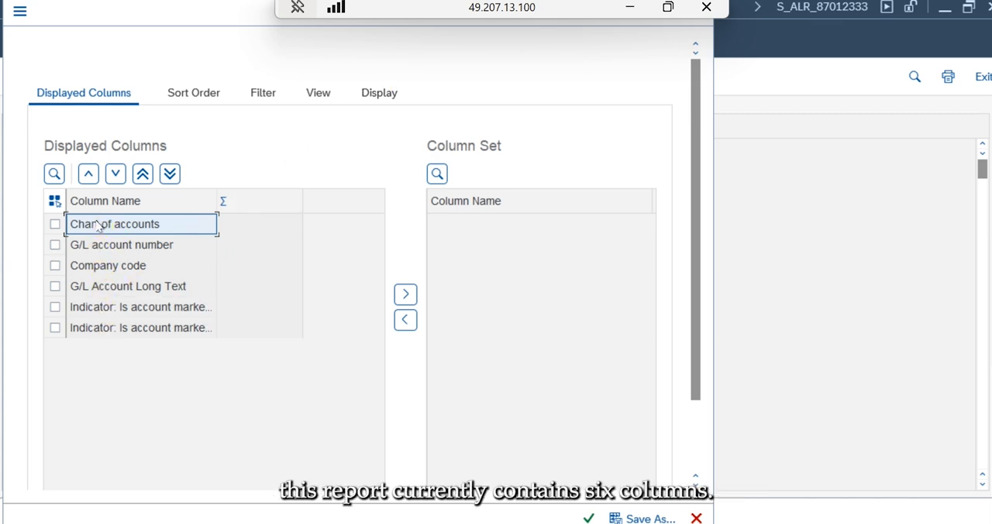
click(696, 518)
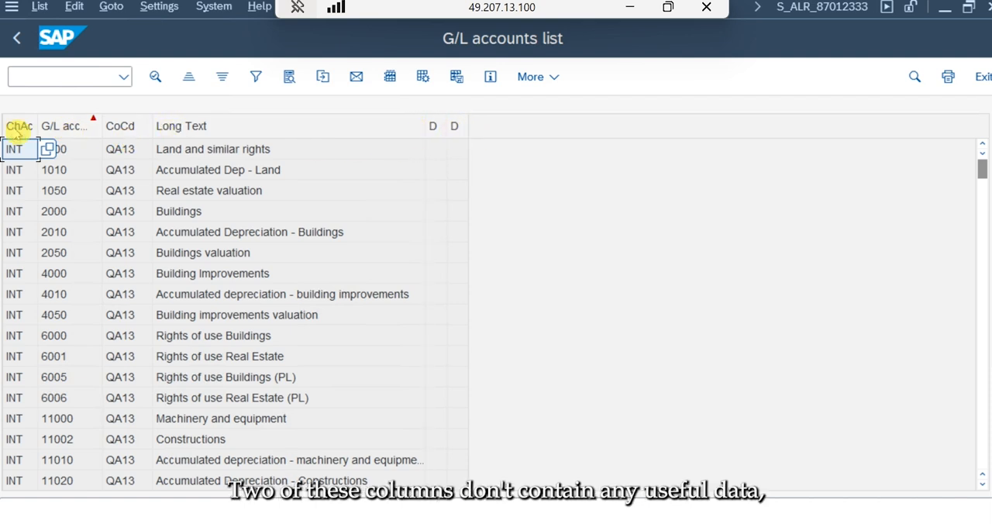
click(390, 78)
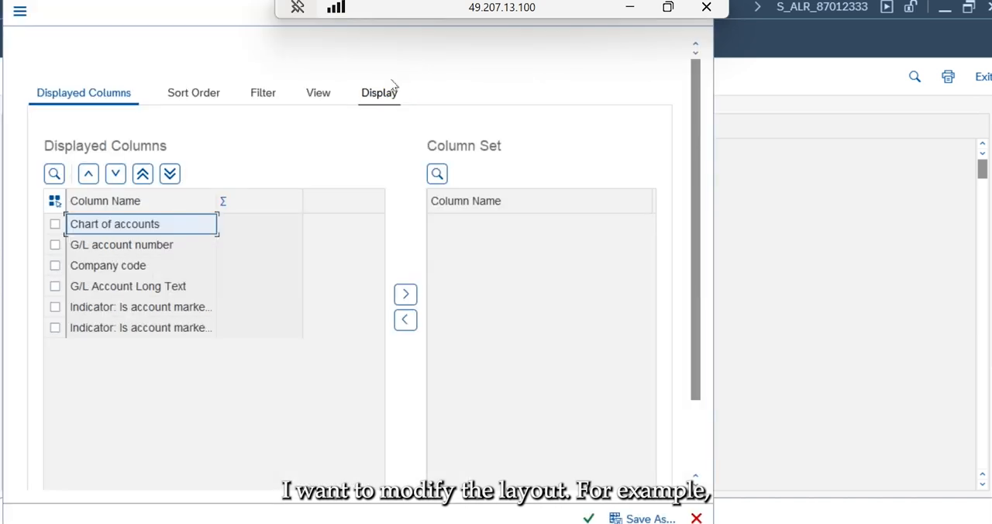
click(53, 224)
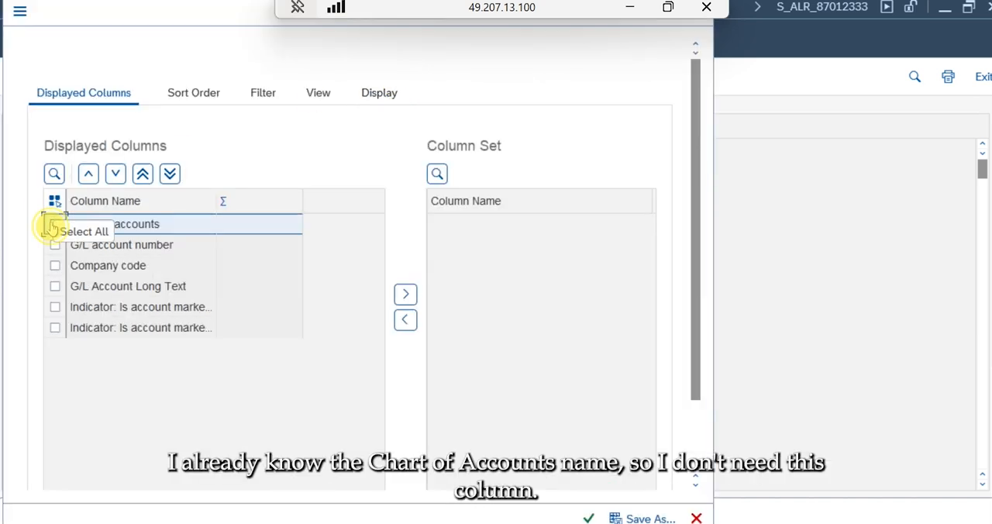
click(54, 308)
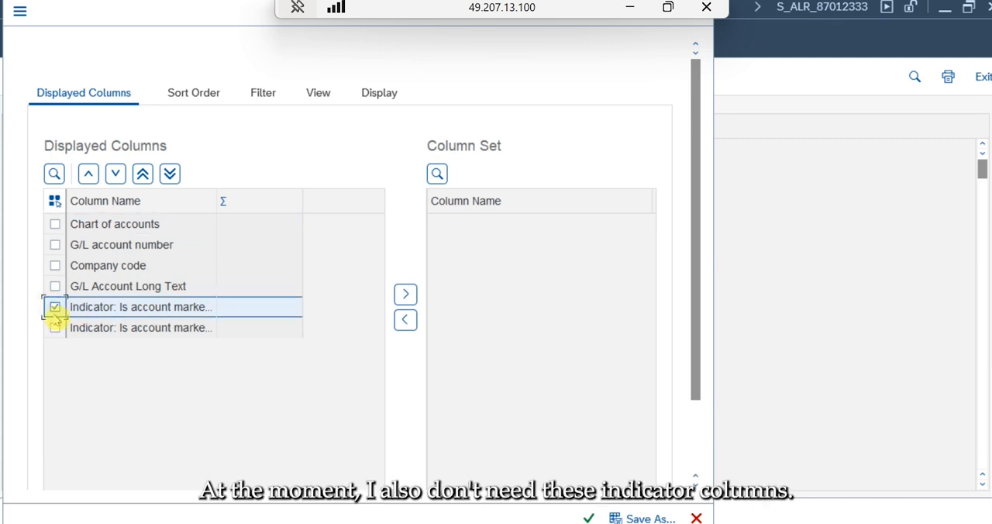
click(55, 328)
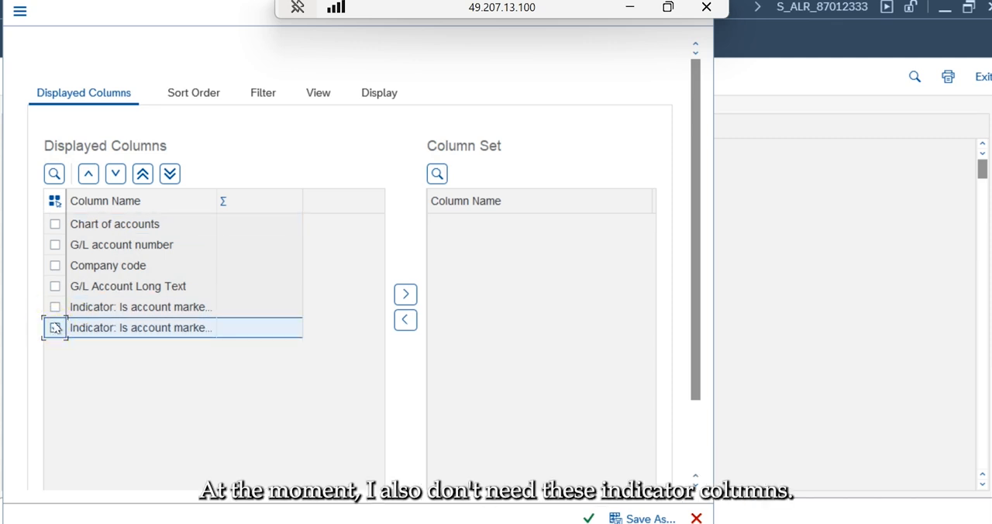
click(55, 226)
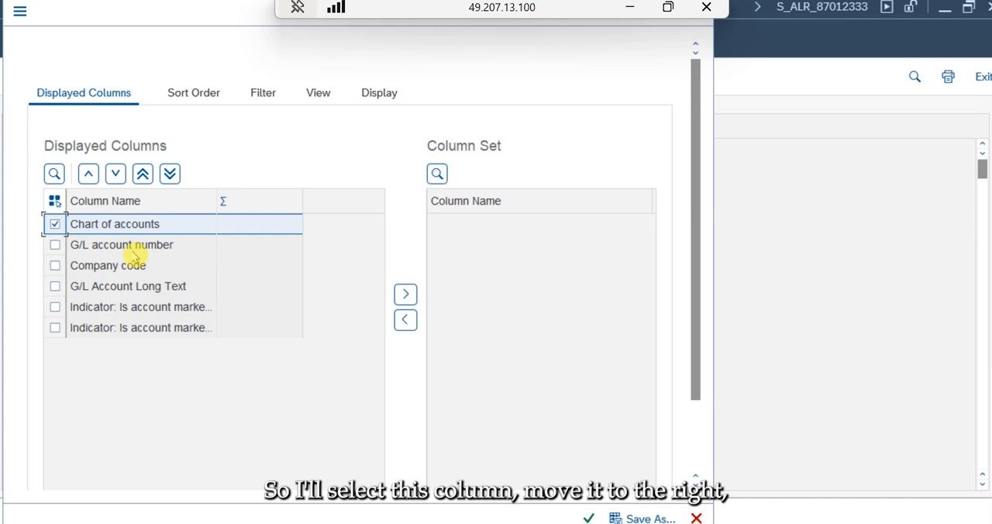
click(406, 295)
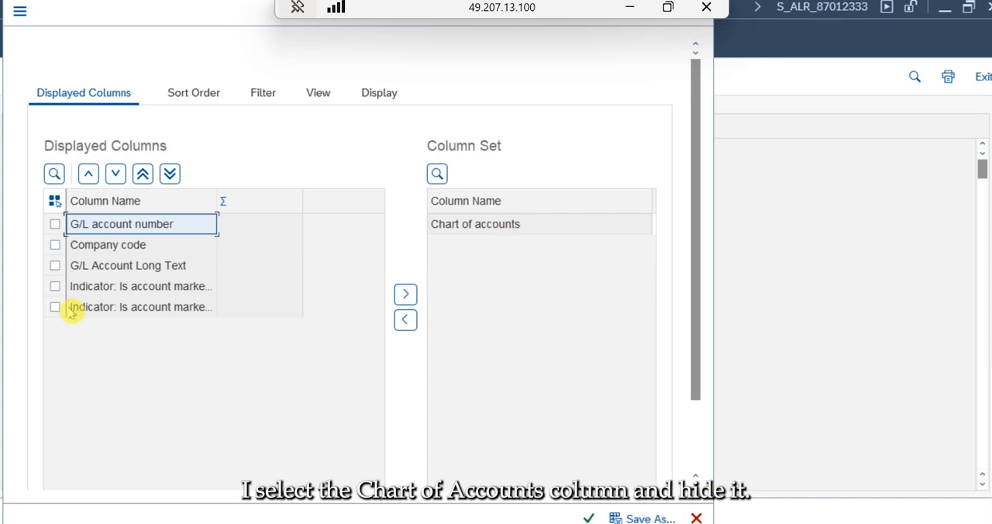
- Widen the column names, hide the last deletion indicator column and apply the changed layout to the list
drag(219, 193, 317, 213)
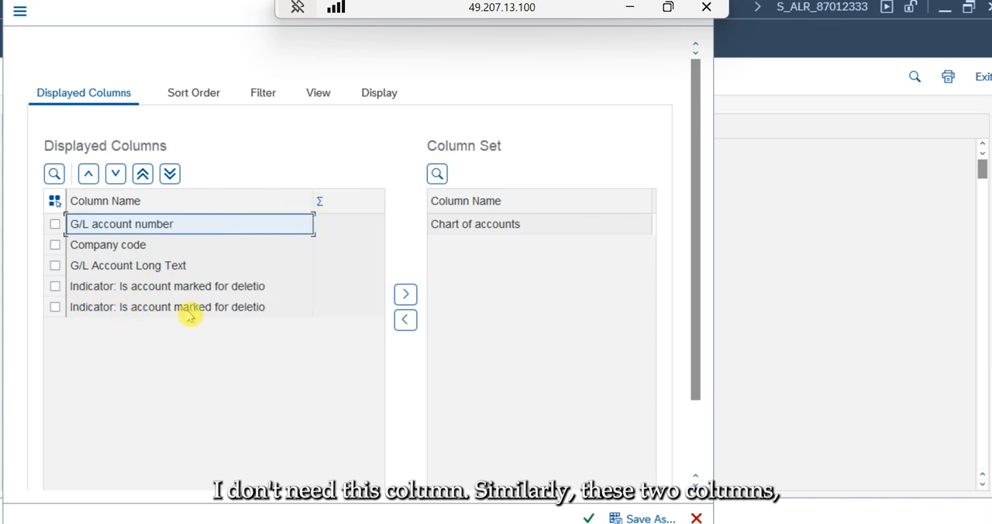
click(55, 307)
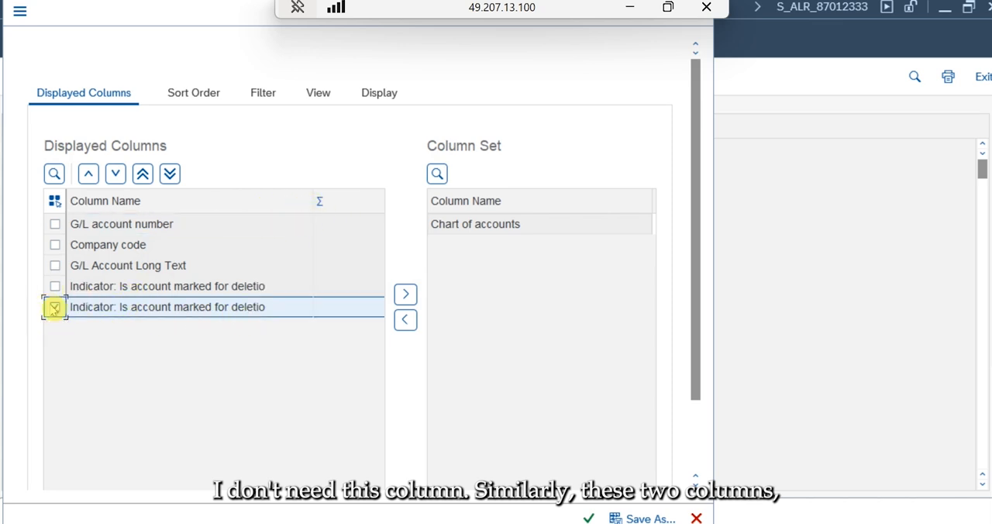
click(406, 294)
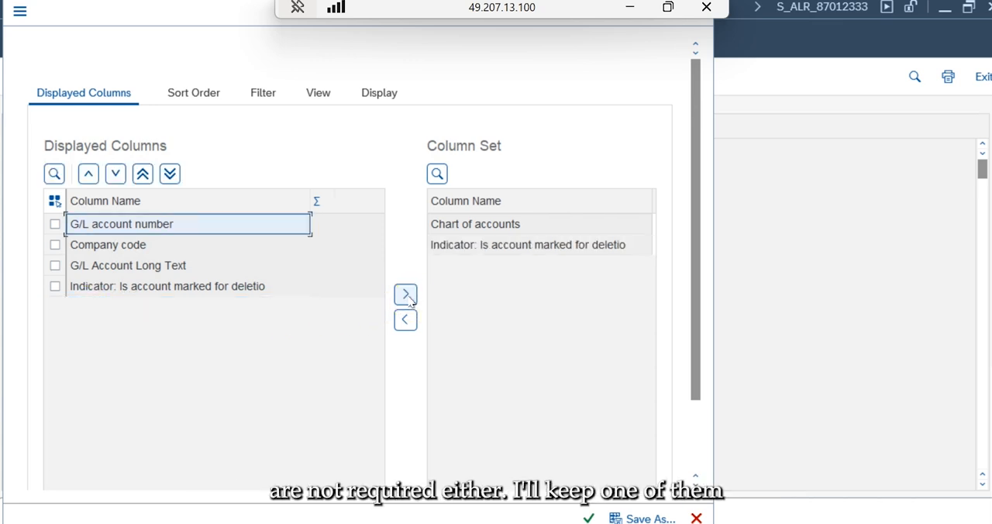
click(588, 518)
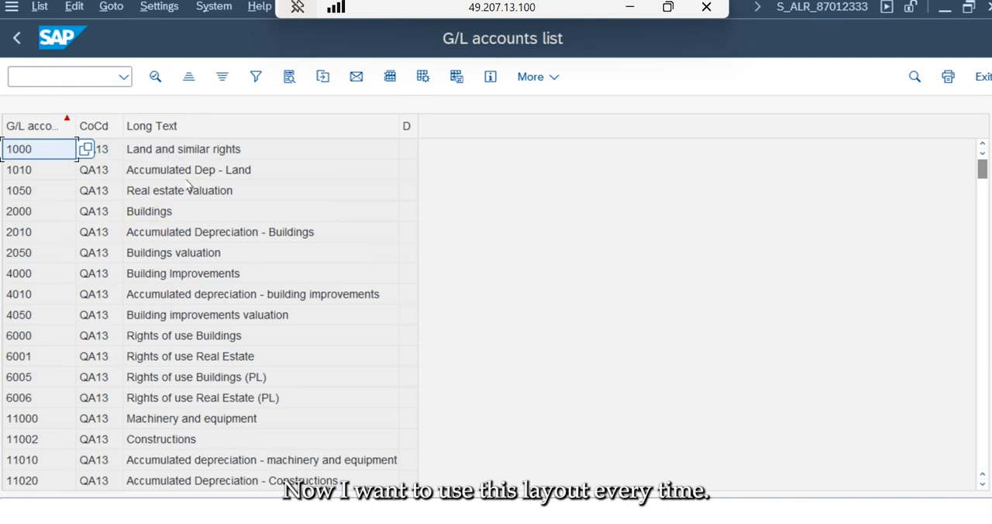
- Save the layout as /GL_EUT1 with the name GL List 1 - EUT and mark it as default
click(456, 77)
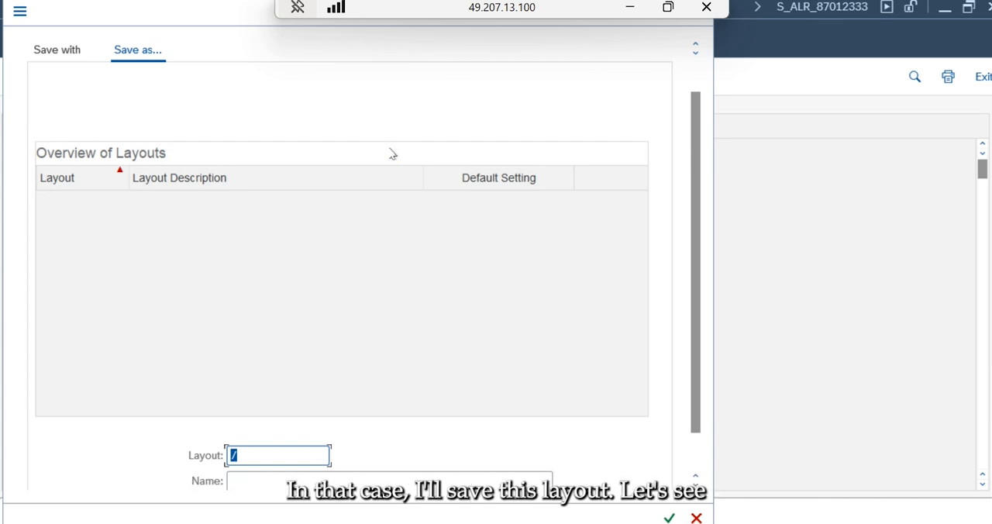
click(696, 467)
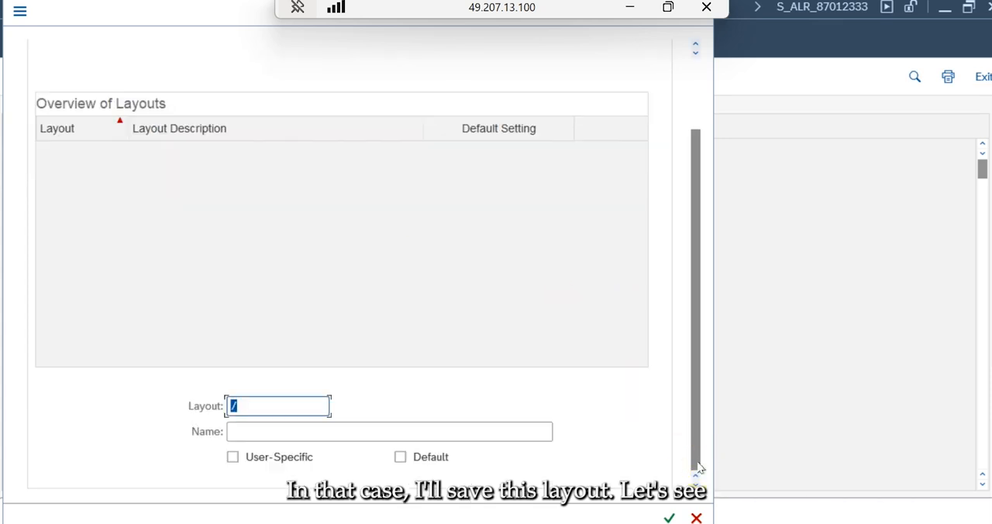
click(275, 403)
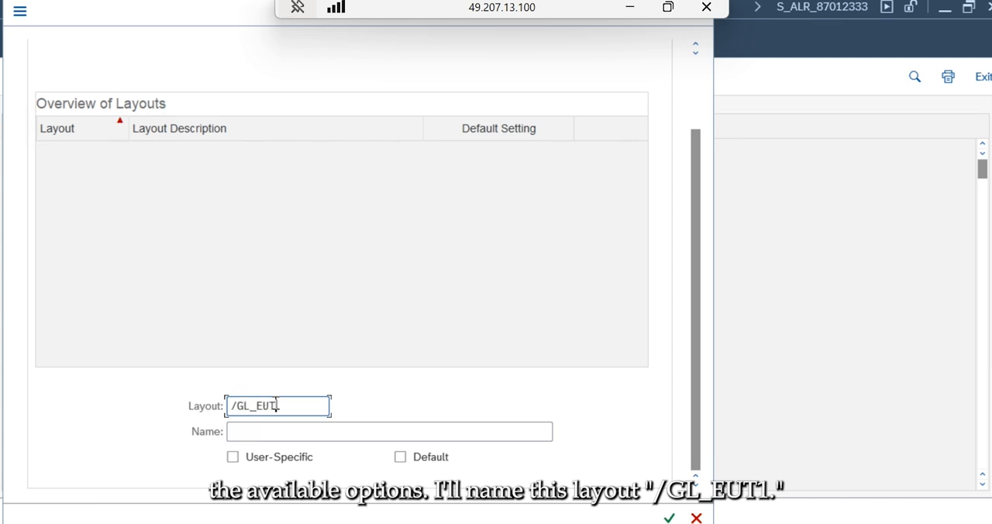
click(267, 428)
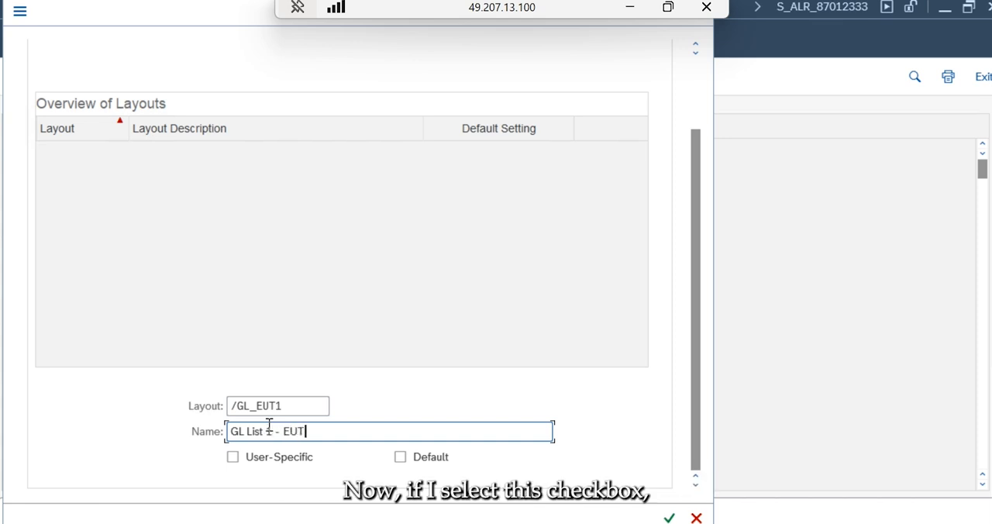
click(402, 459)
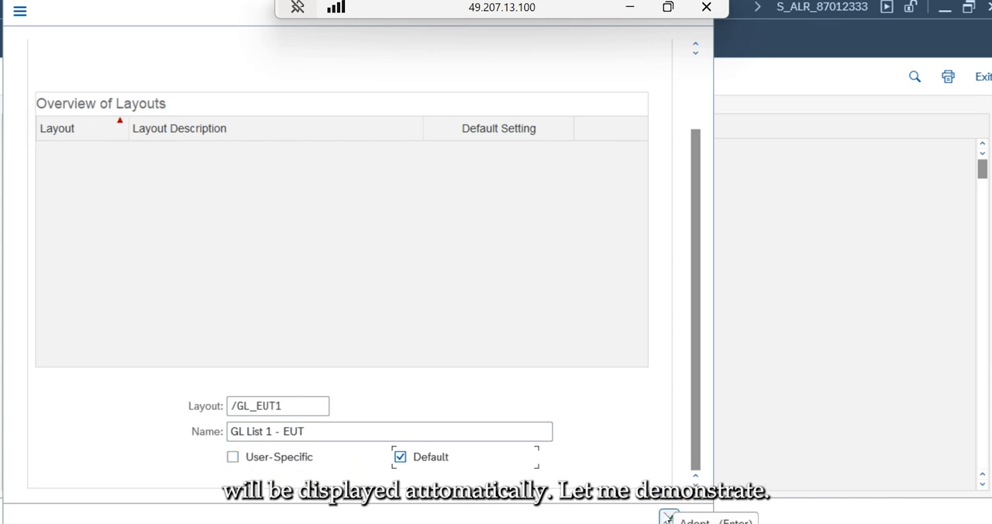
click(670, 518)
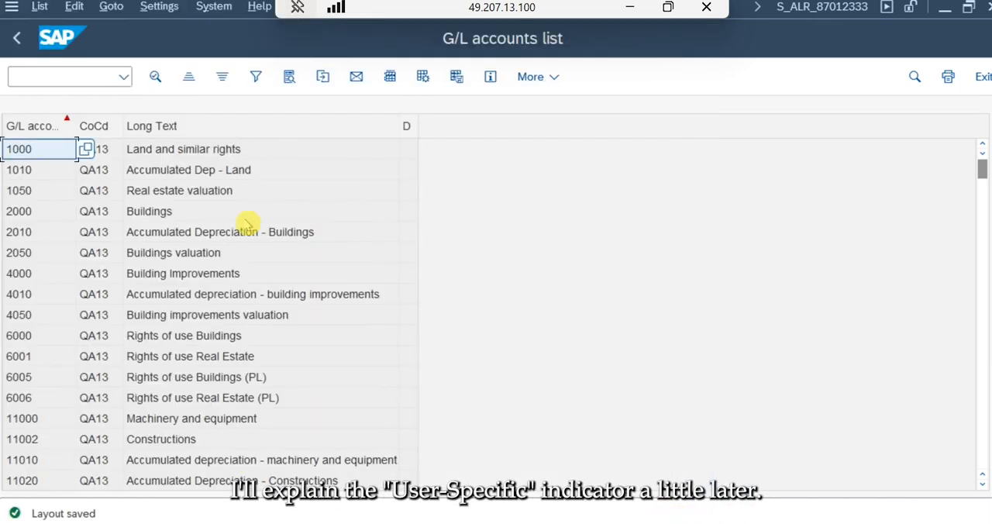
- Leave the report, reopen the G/L Accounts List, retrieve the variant GLLIST_EUT and execute it
click(15, 40)
click(14, 43)
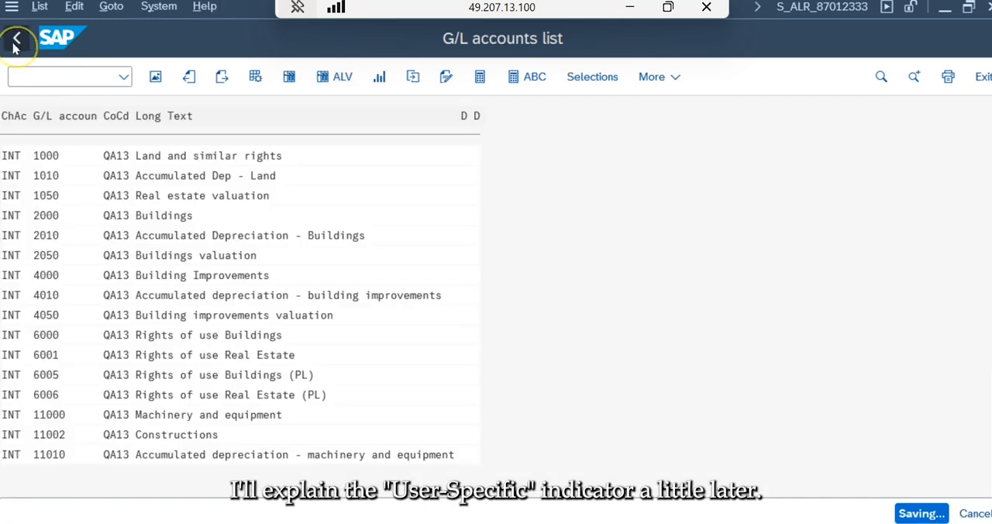
click(19, 43)
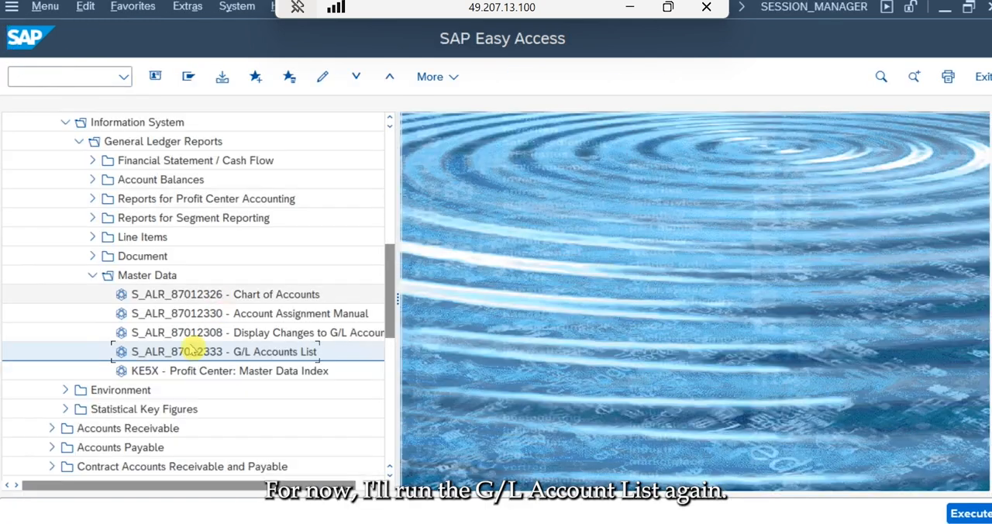
double_click(189, 351)
click(276, 77)
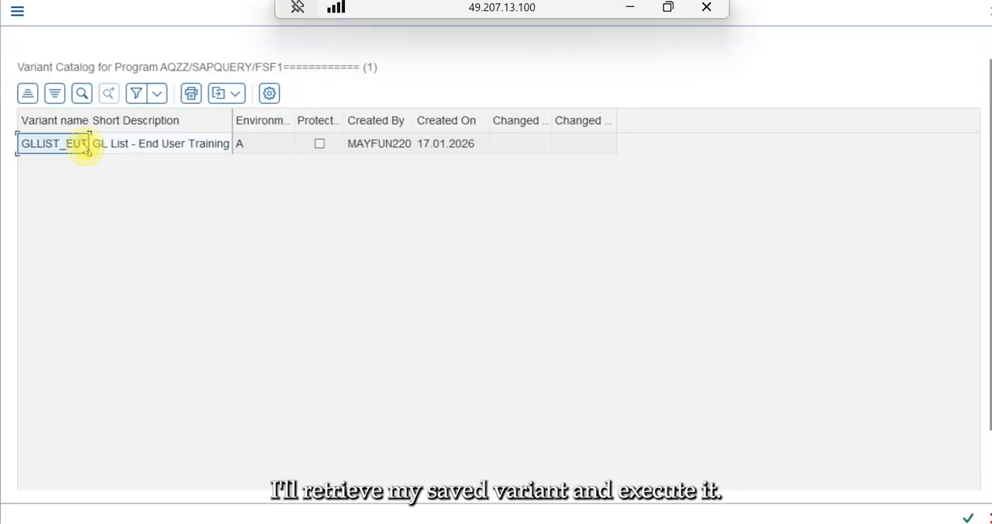
double_click(84, 148)
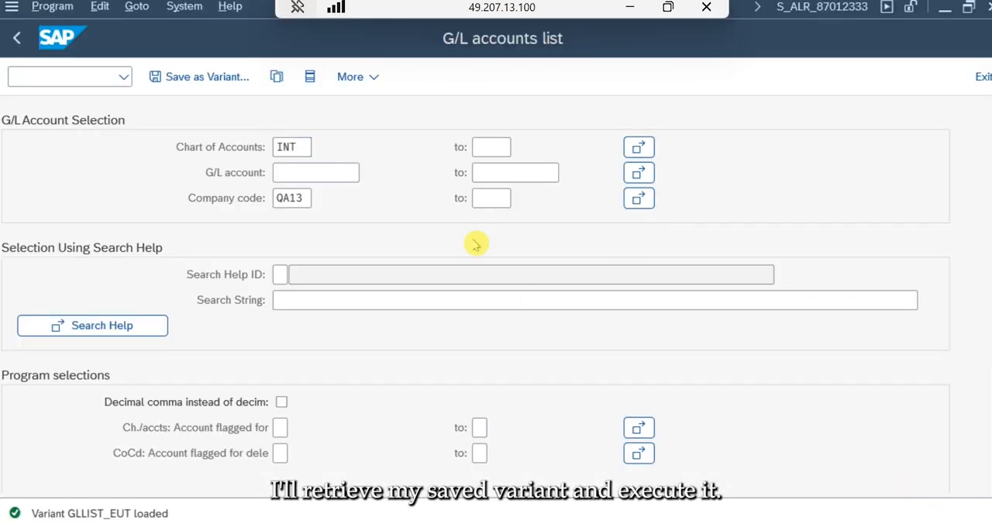
key(F8)
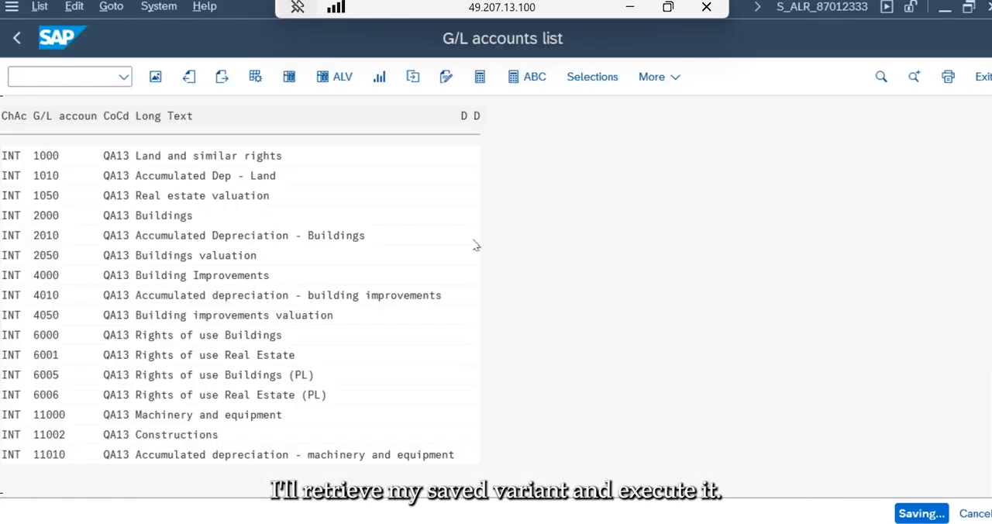
- Display the output in the SAP List Viewer and check which layout is in use
click(333, 78)
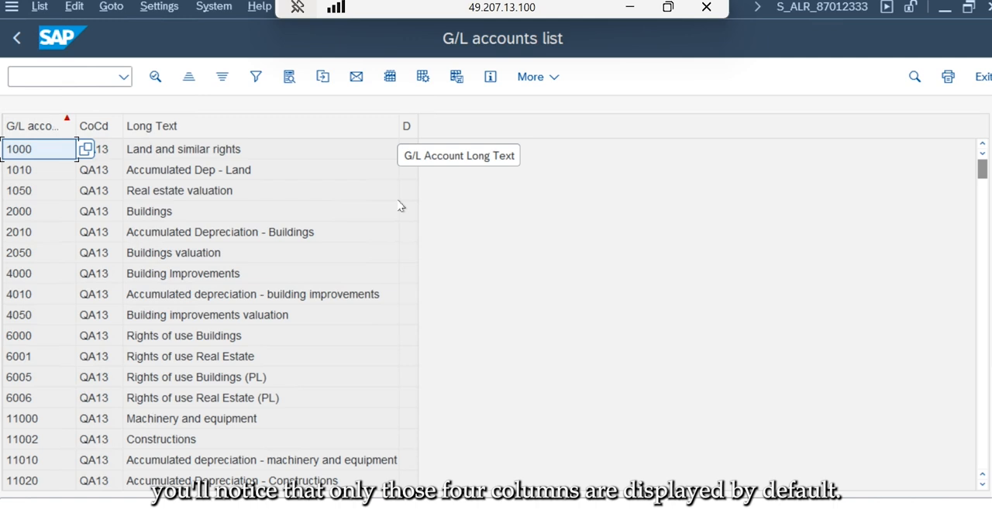
click(390, 77)
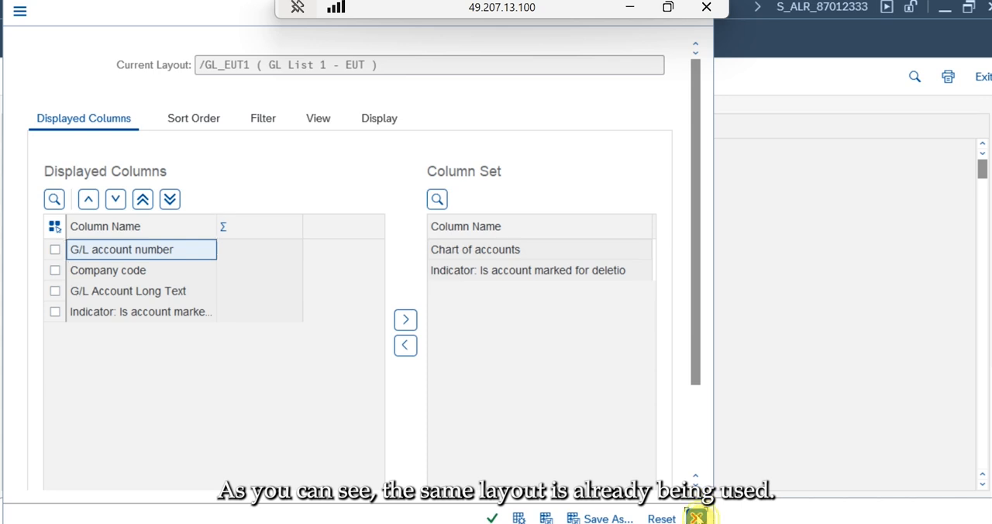
click(696, 518)
- Try to remove the default setting from layout /GL_EUT1 in layout management and leave without saving
click(170, 7)
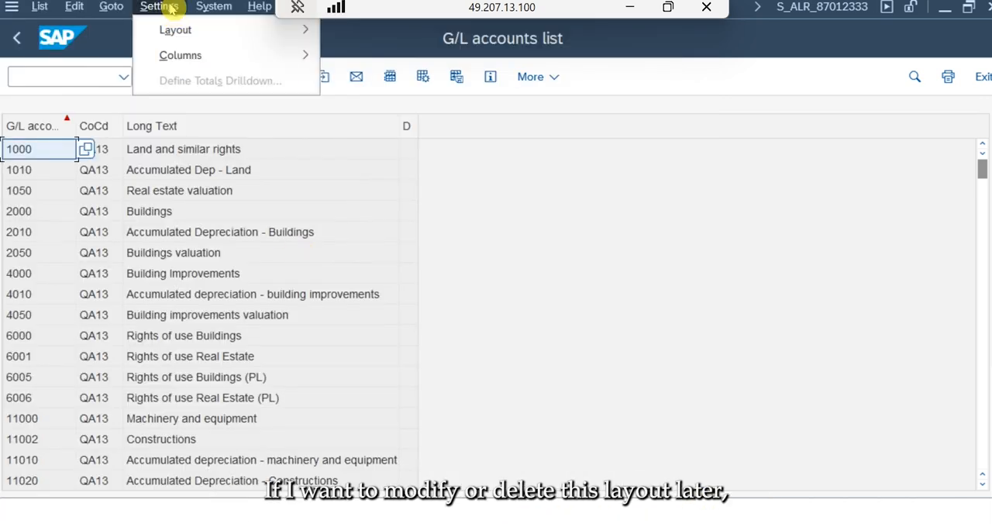
mouse_move(172, 31)
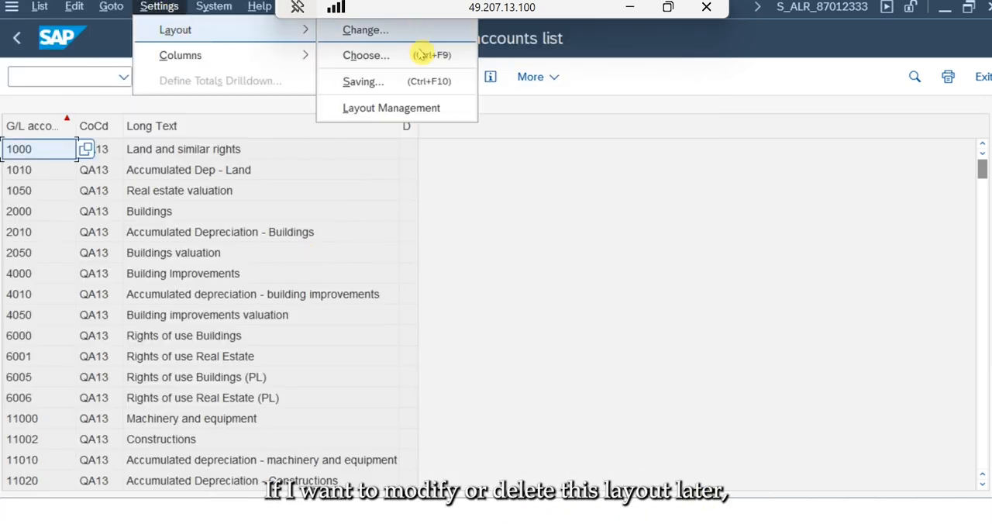
click(406, 109)
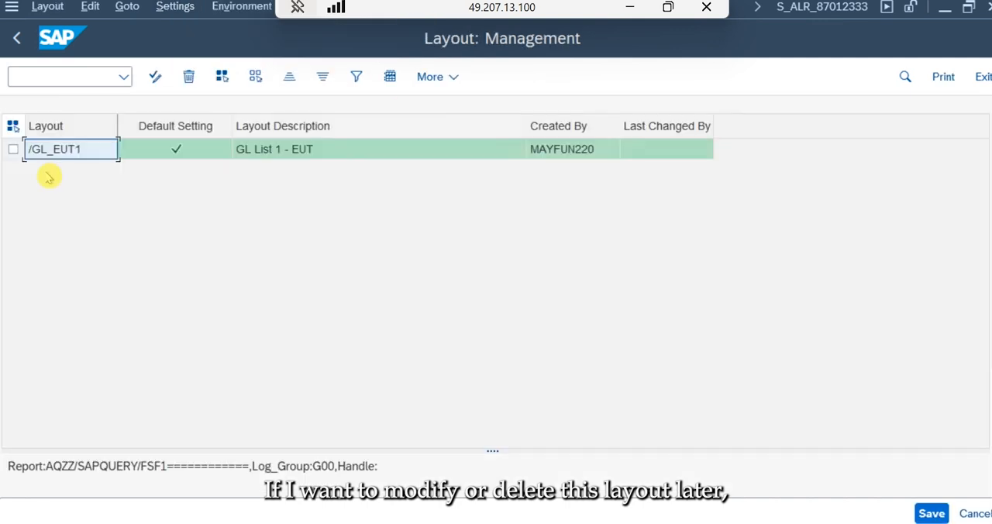
click(14, 149)
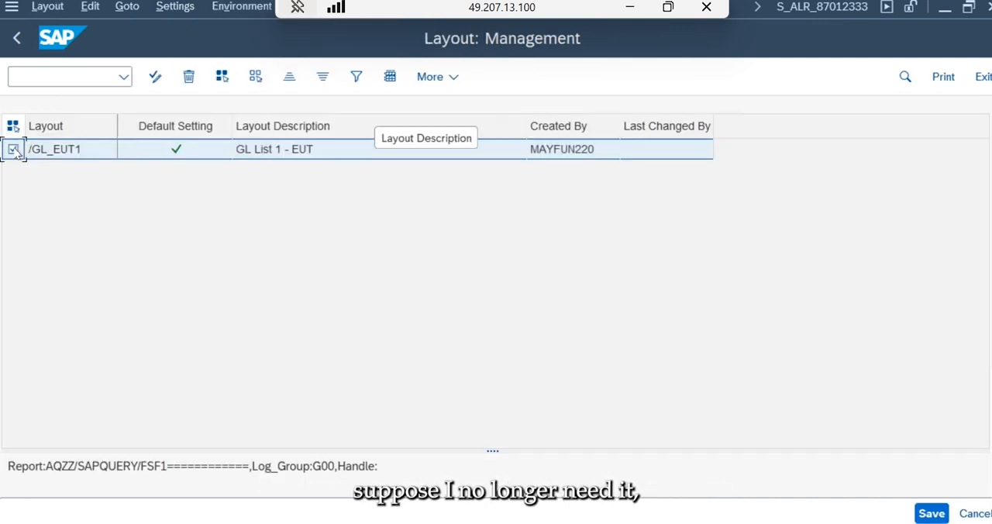
click(154, 78)
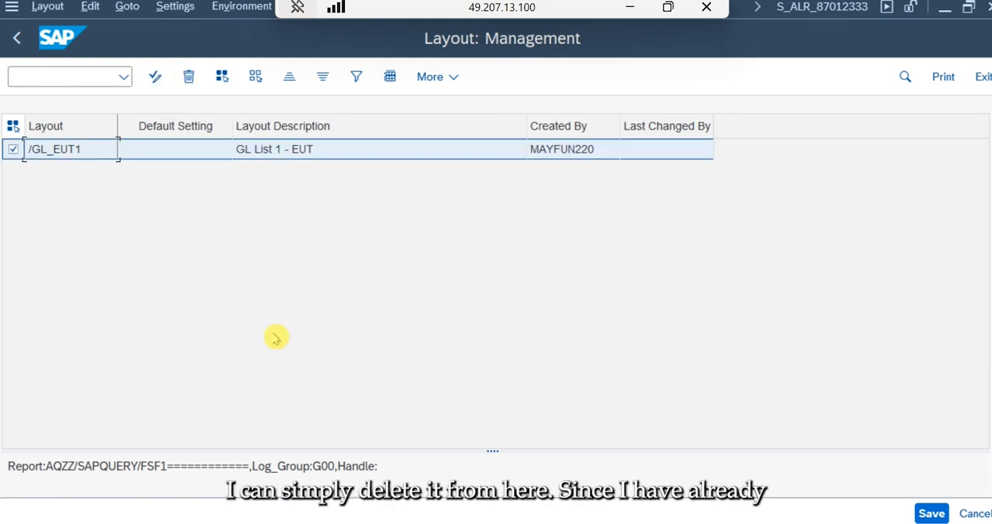
click(190, 152)
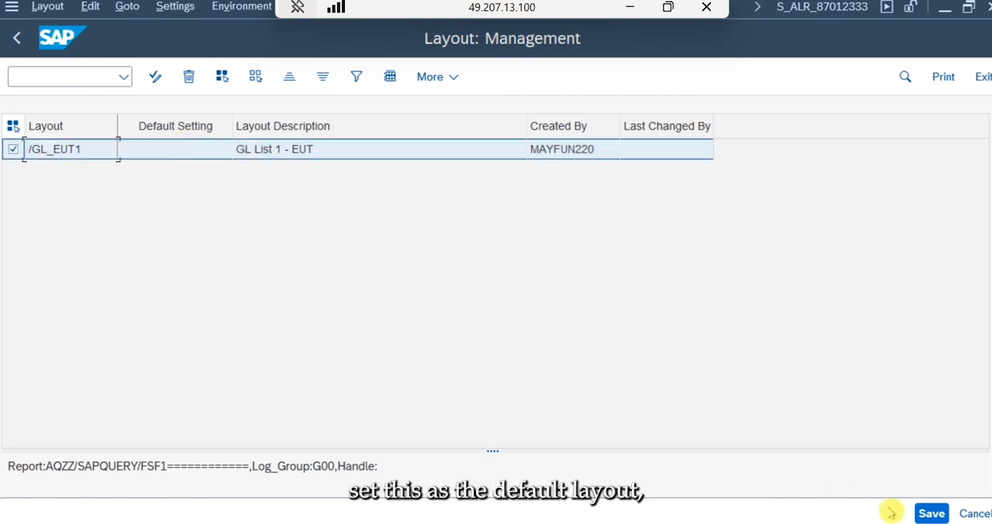
click(971, 513)
click(404, 388)
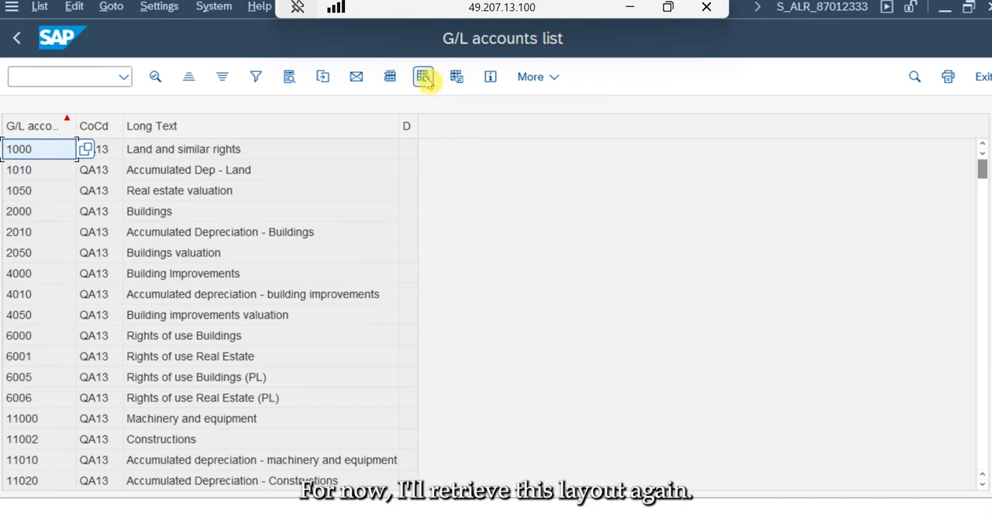
- Remove the default setting from layout /GL_EUT1 and save it, overwriting the existing layout
click(456, 77)
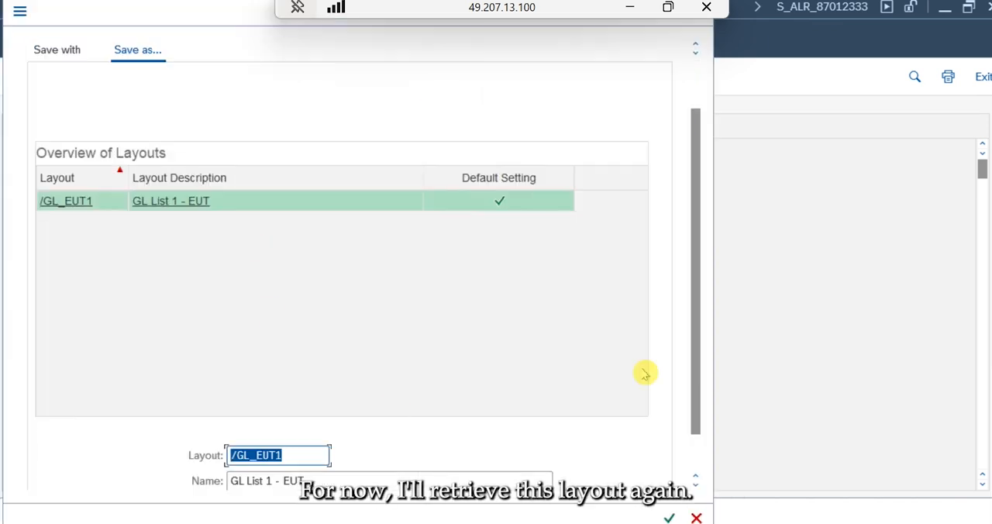
click(696, 463)
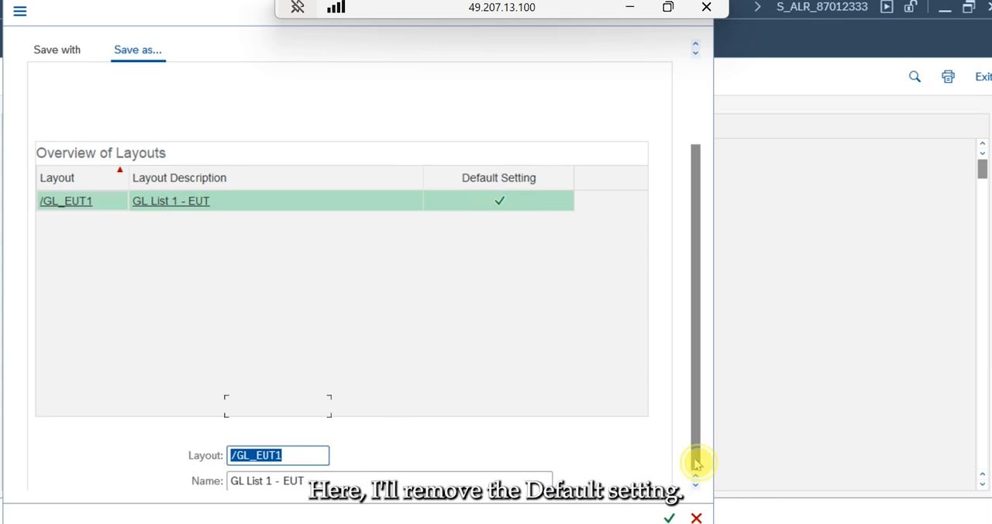
click(401, 458)
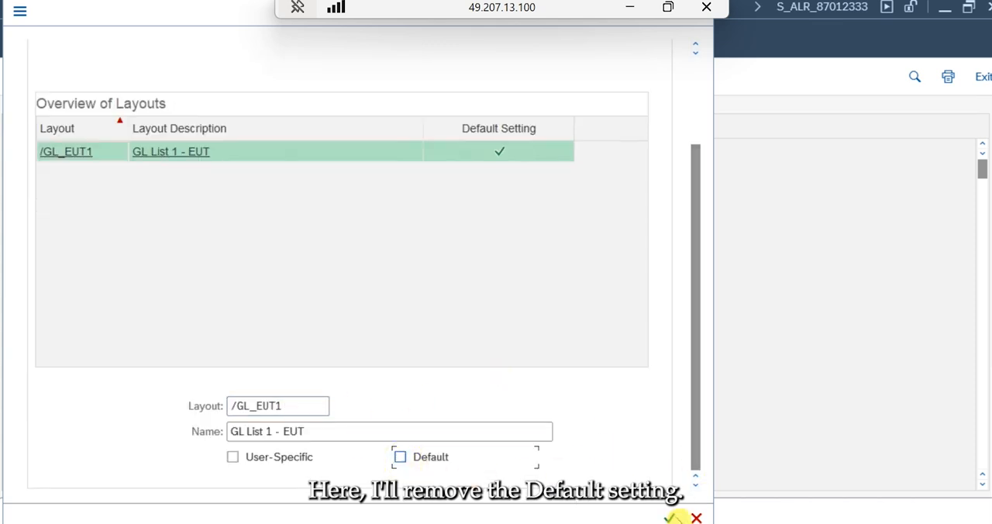
click(670, 517)
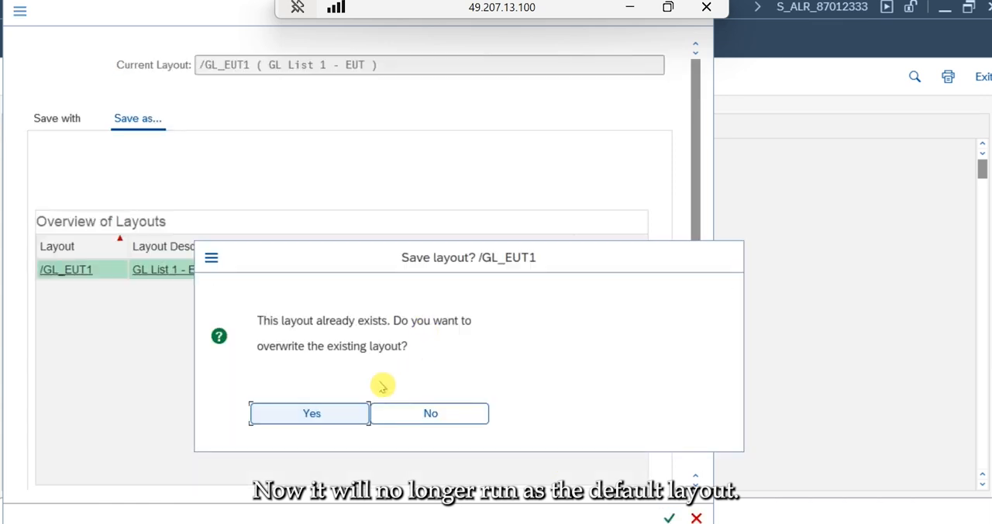
click(339, 417)
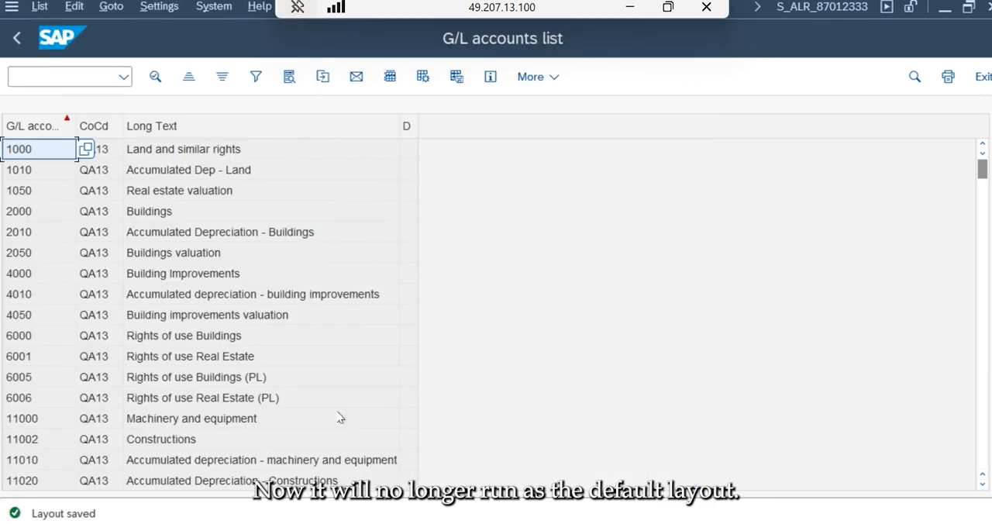
- Leave the report, reopen the G/L Accounts List and execute it with the variant GLLIST_EUT
click(16, 40)
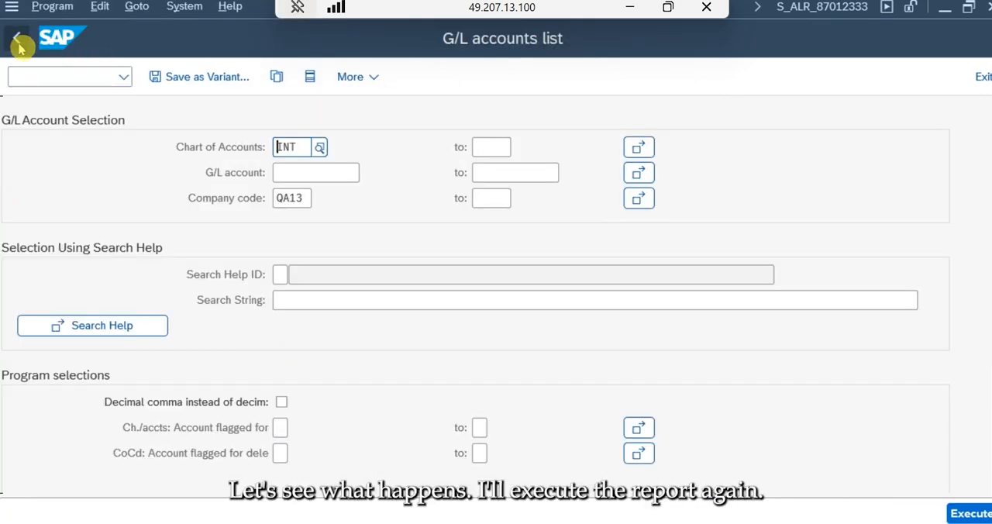
click(16, 40)
double_click(187, 352)
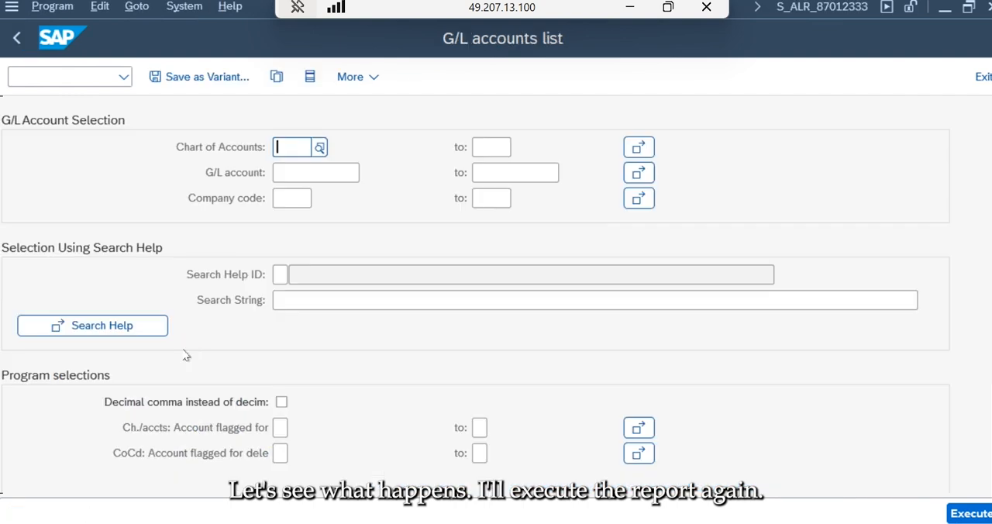
click(278, 77)
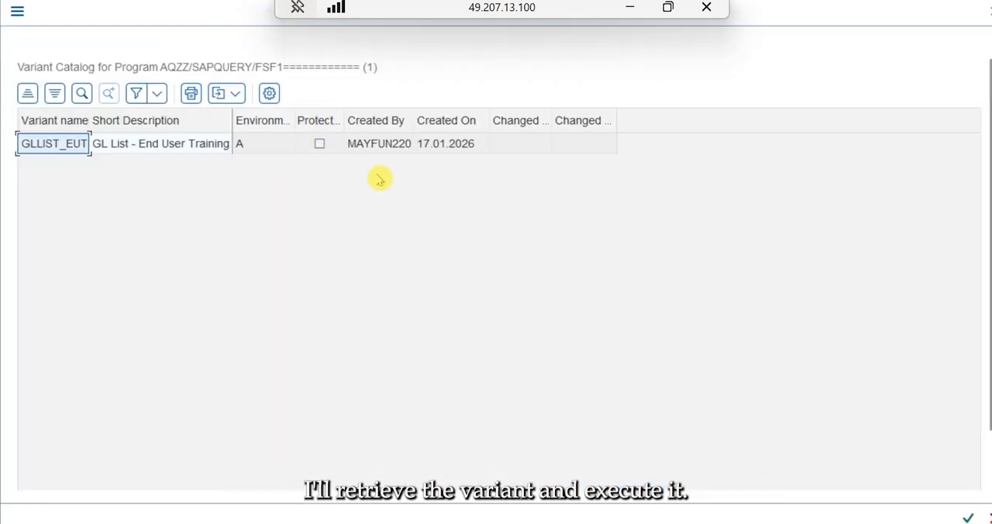
double_click(129, 145)
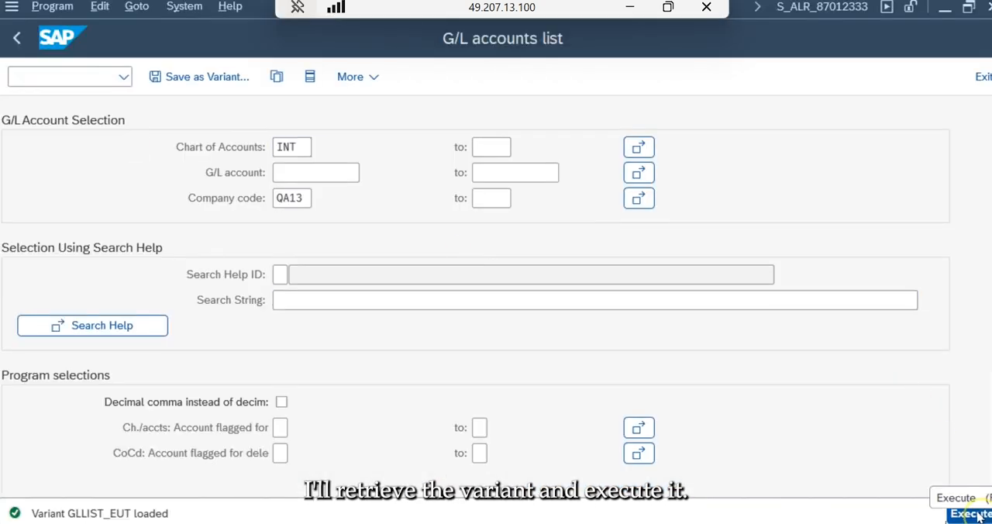
key(F8)
- Display the output in the SAP List Viewer and apply the saved layout /GL_EUT1
click(334, 78)
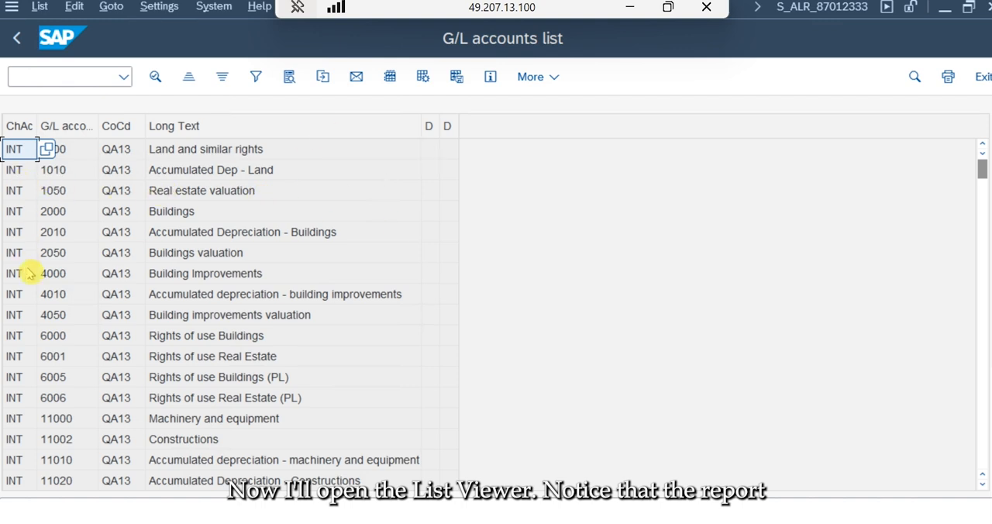
click(68, 272)
click(183, 251)
click(193, 233)
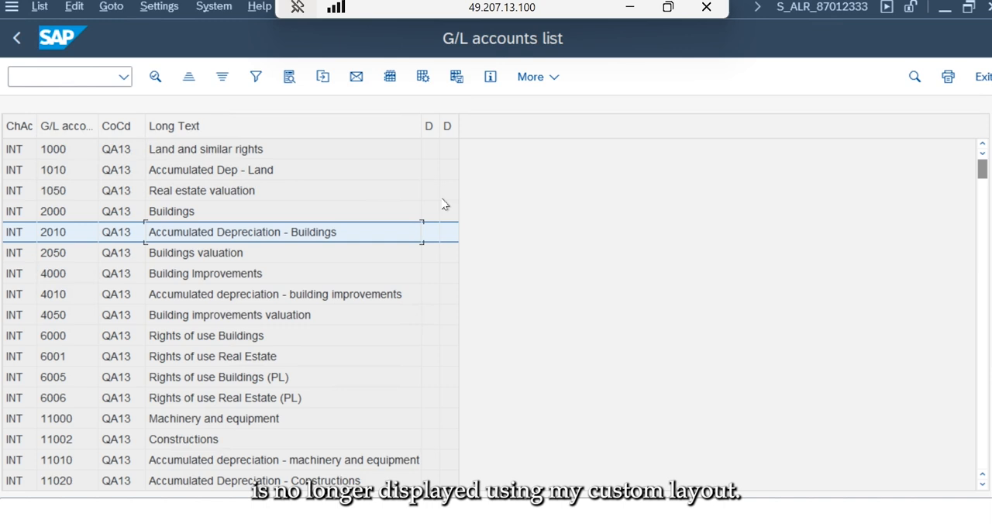
click(422, 77)
click(36, 172)
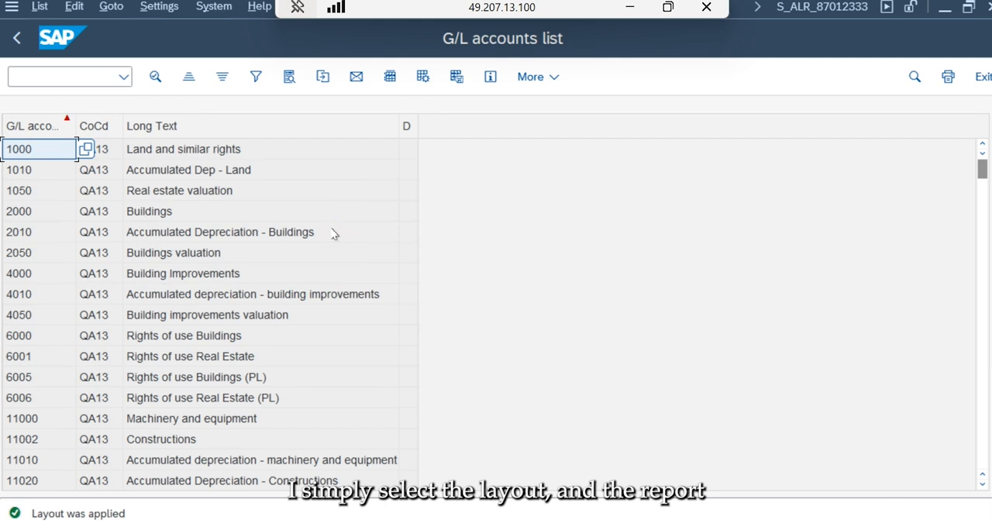
- Save layout /GL_EUT1 again with both User-Specific and Default cleared, overwriting the existing layout
click(458, 77)
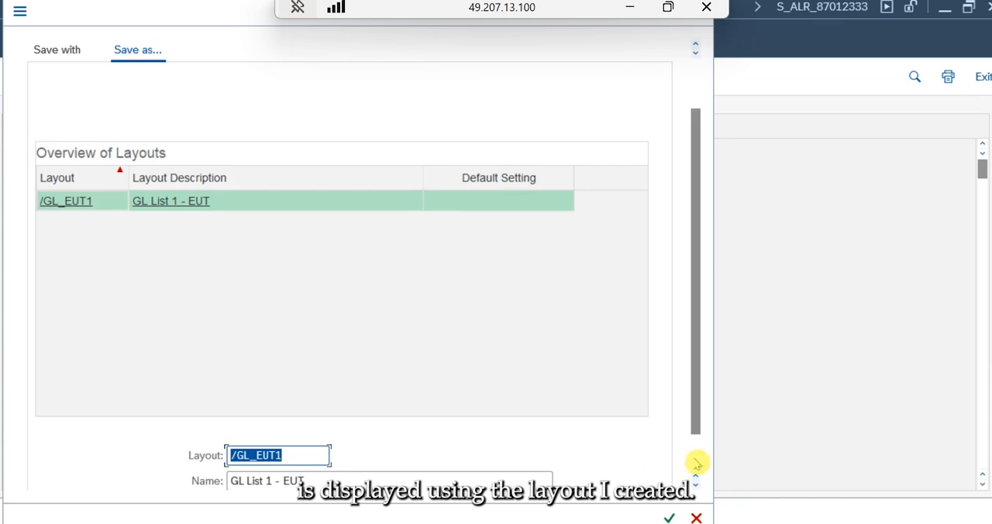
click(696, 464)
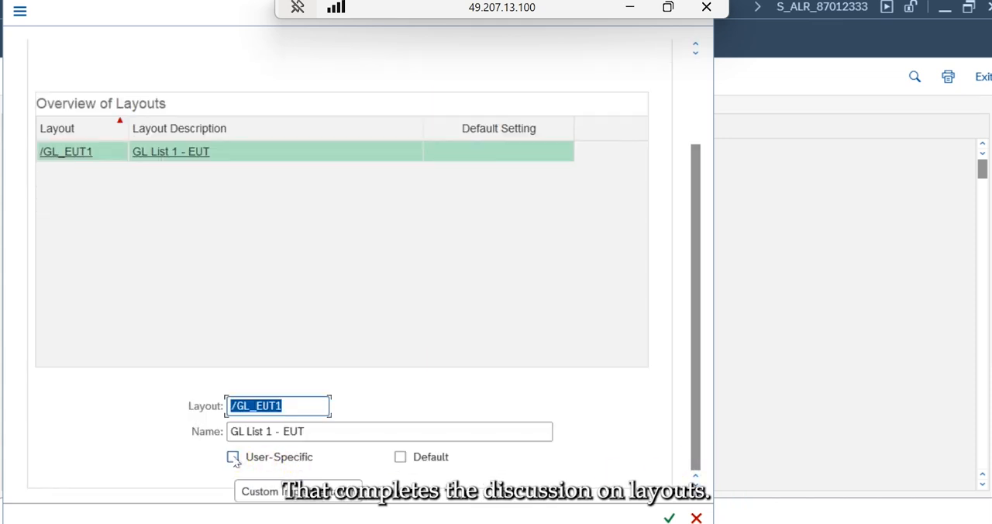
click(234, 407)
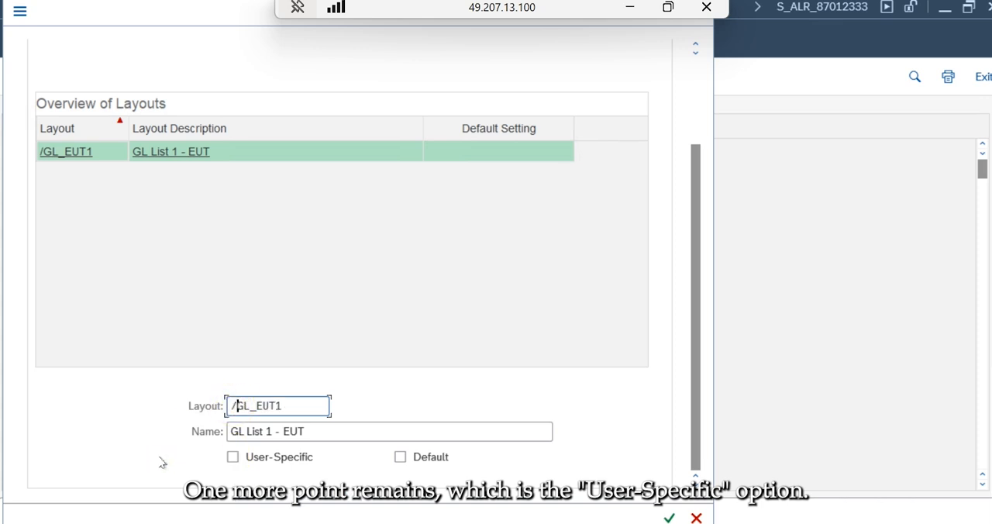
click(232, 457)
click(306, 457)
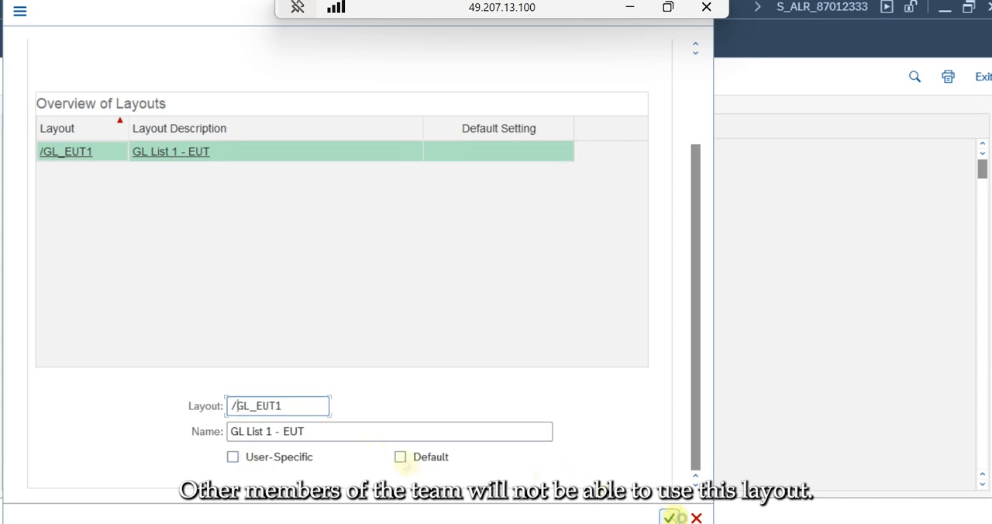
click(670, 518)
click(354, 413)
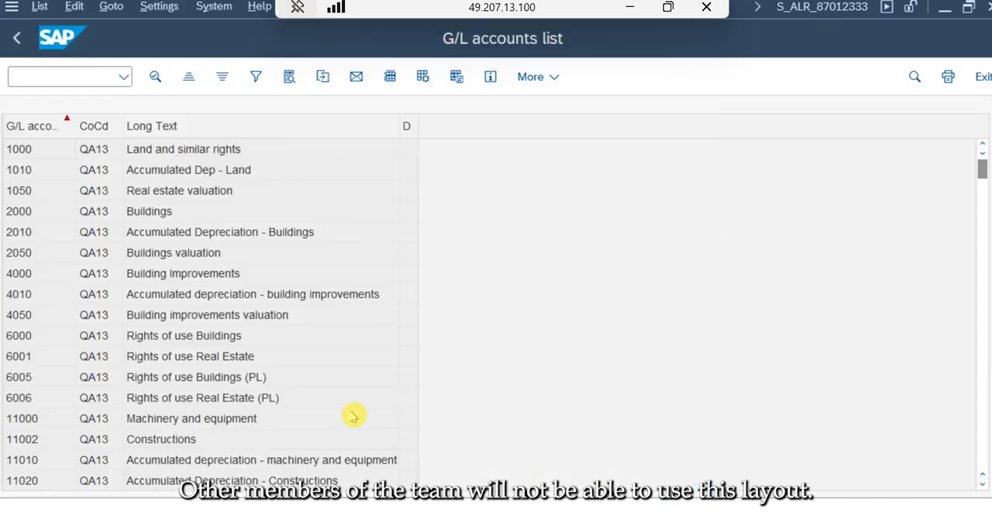
- Execute the report again for INT and QA13 and look through its accounts in the SAP List Viewer
click(17, 39)
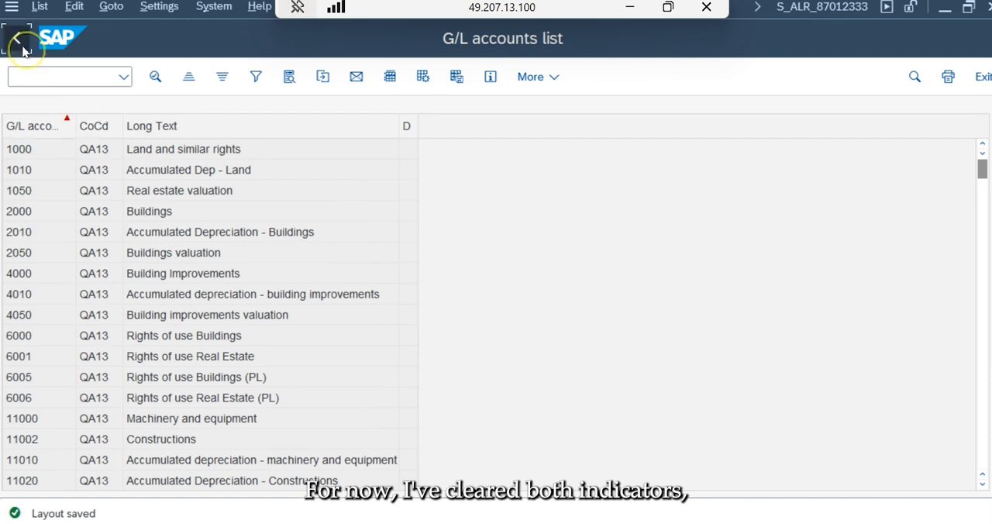
click(17, 39)
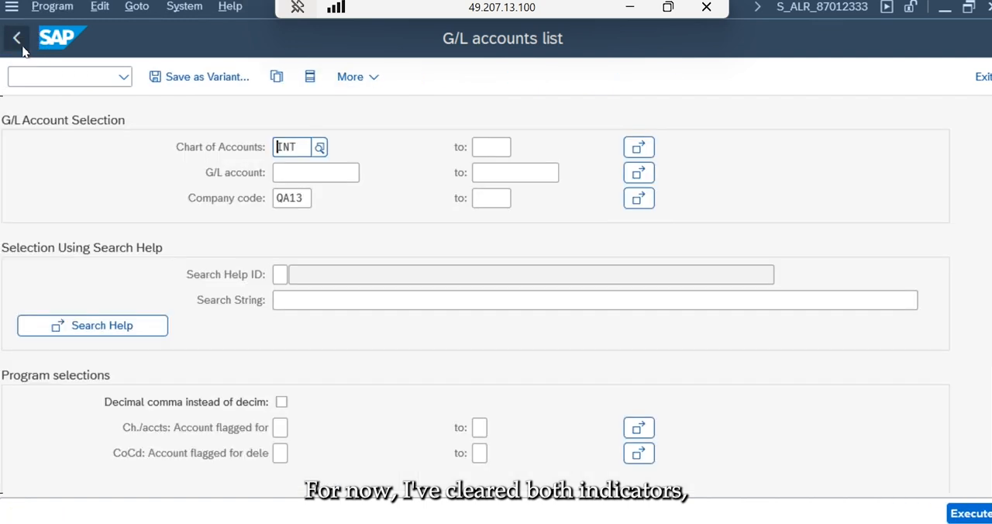
click(969, 513)
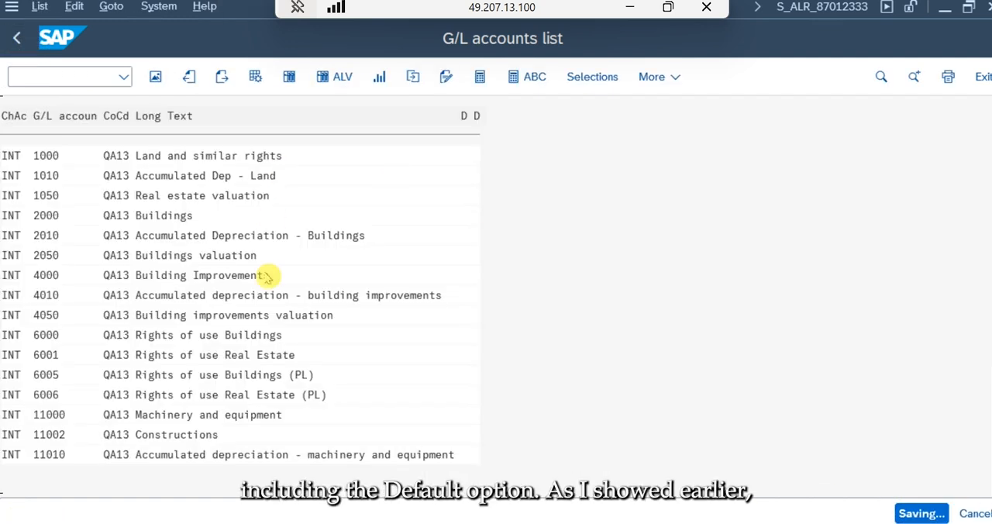
click(329, 81)
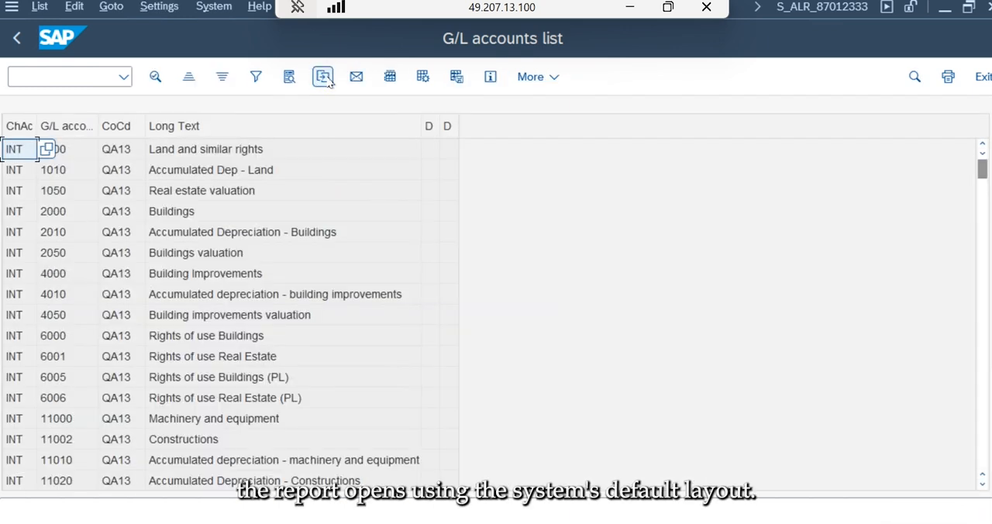
click(981, 364)
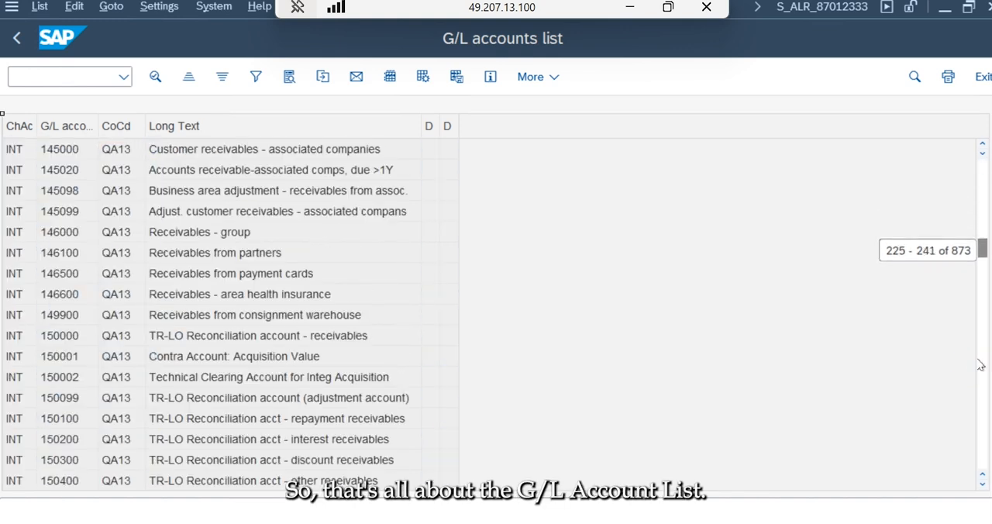
click(981, 402)
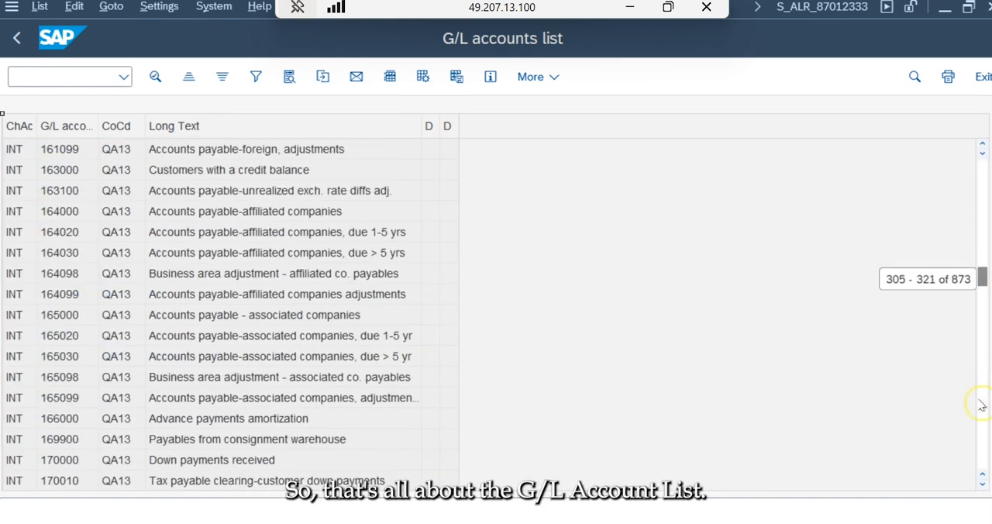
click(786, 339)
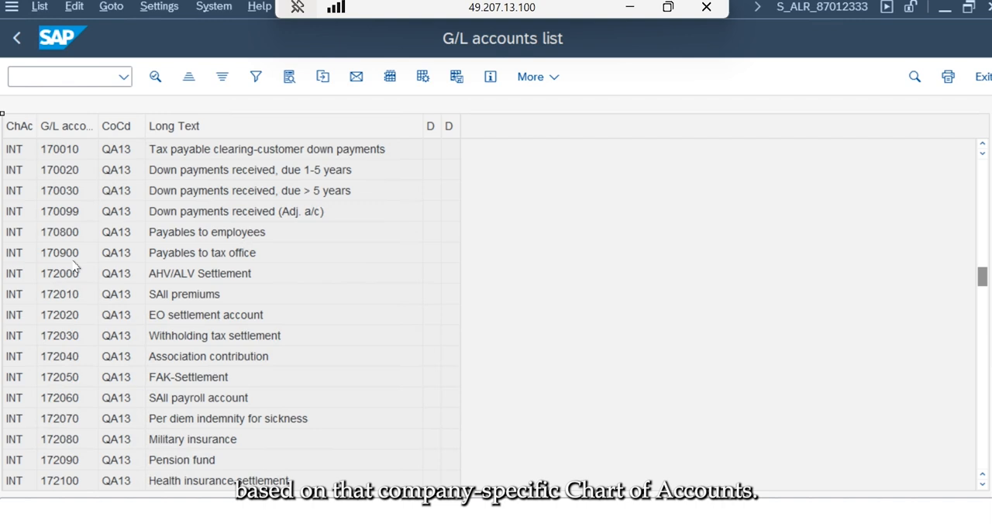
- Leave the G/L accounts list report and return to the SAP Easy Access menu
click(17, 45)
click(17, 42)
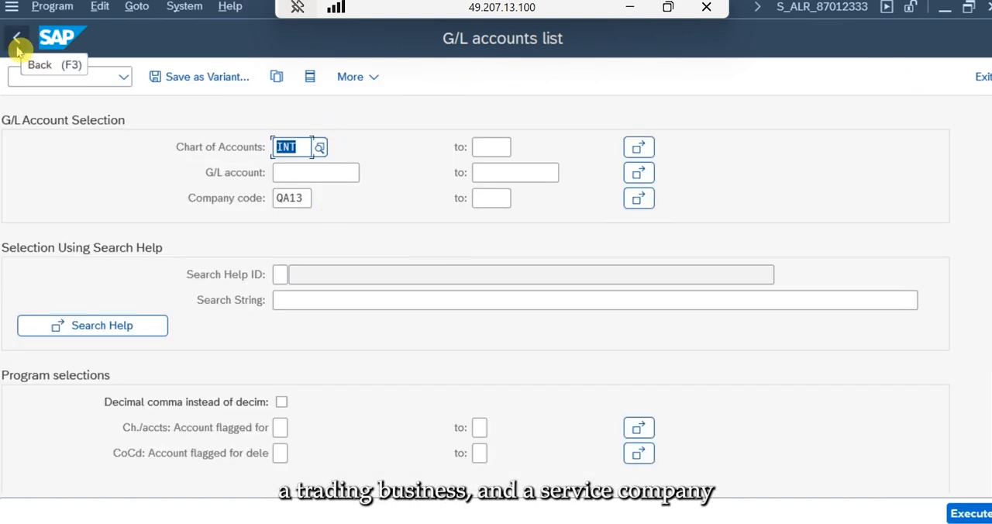
click(17, 39)
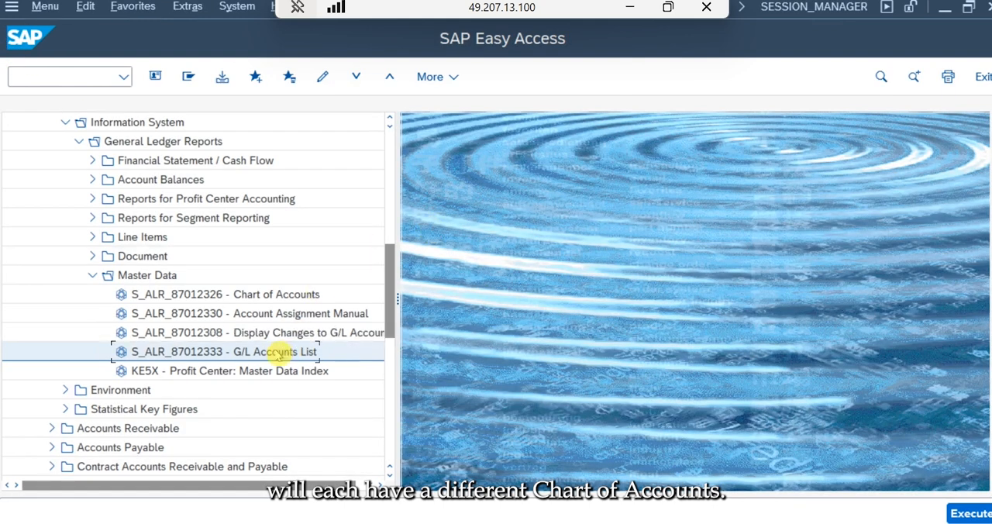